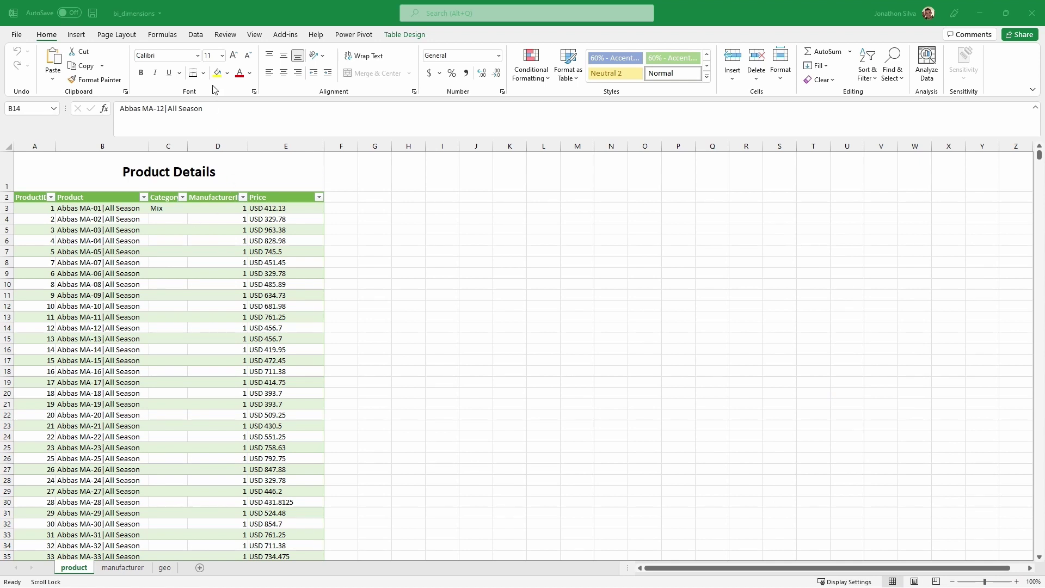
Launch the Power Query Editor and connect to the most recent bi_dimensions.xlsx source
left_click(200, 37)
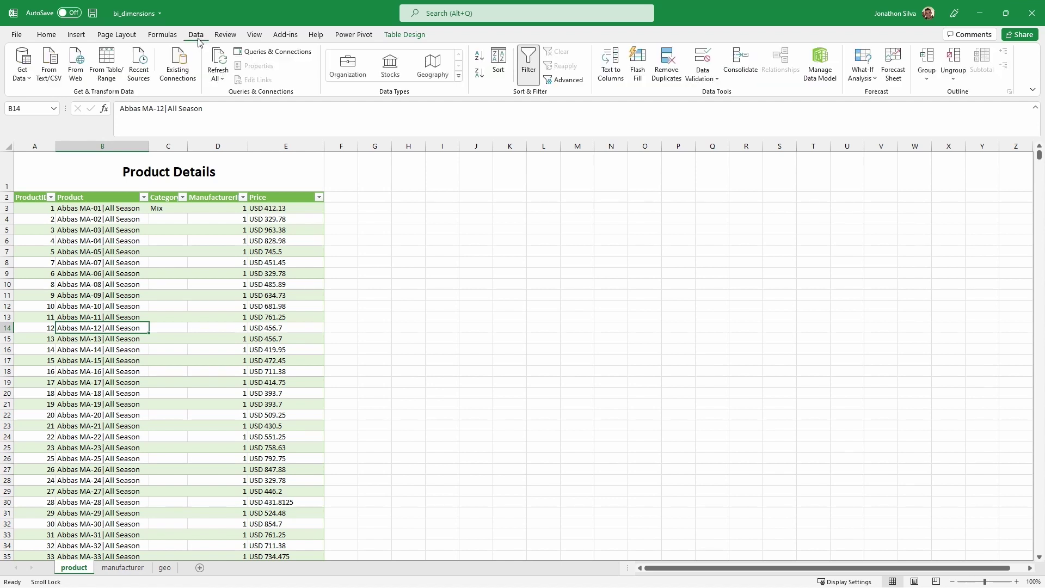
left_click(29, 82)
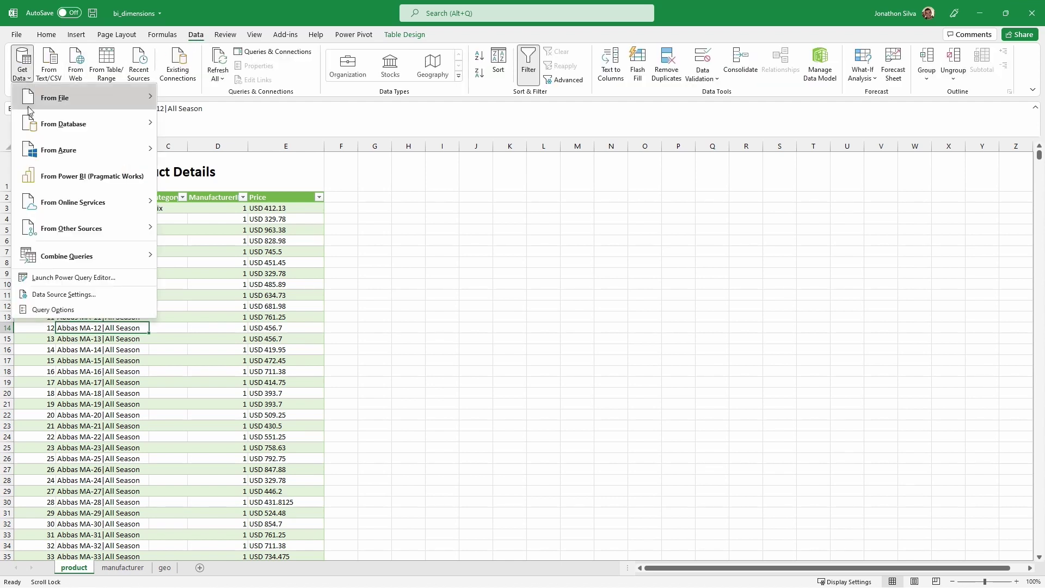
left_click(126, 278)
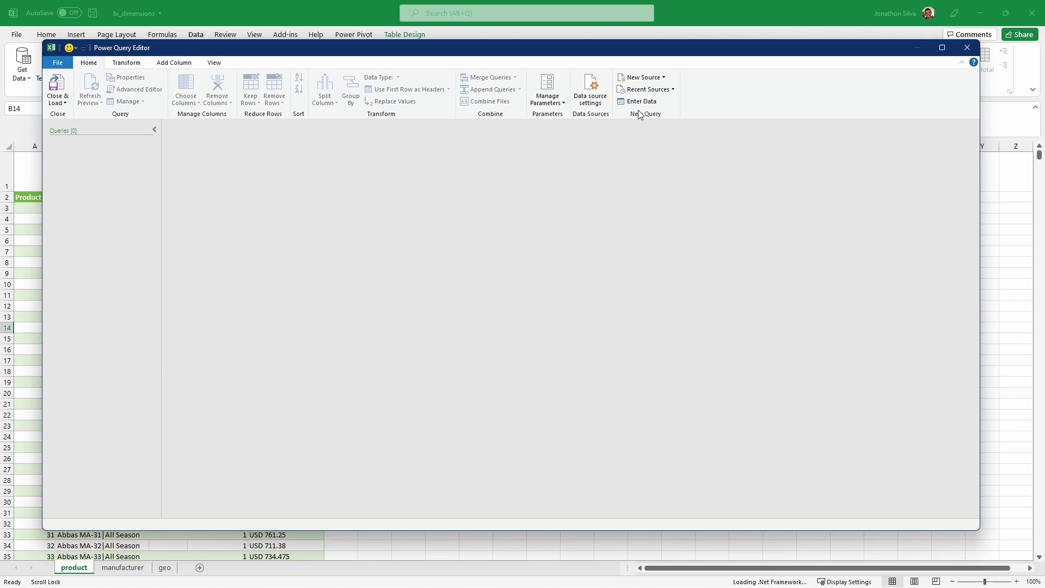
left_click(672, 89)
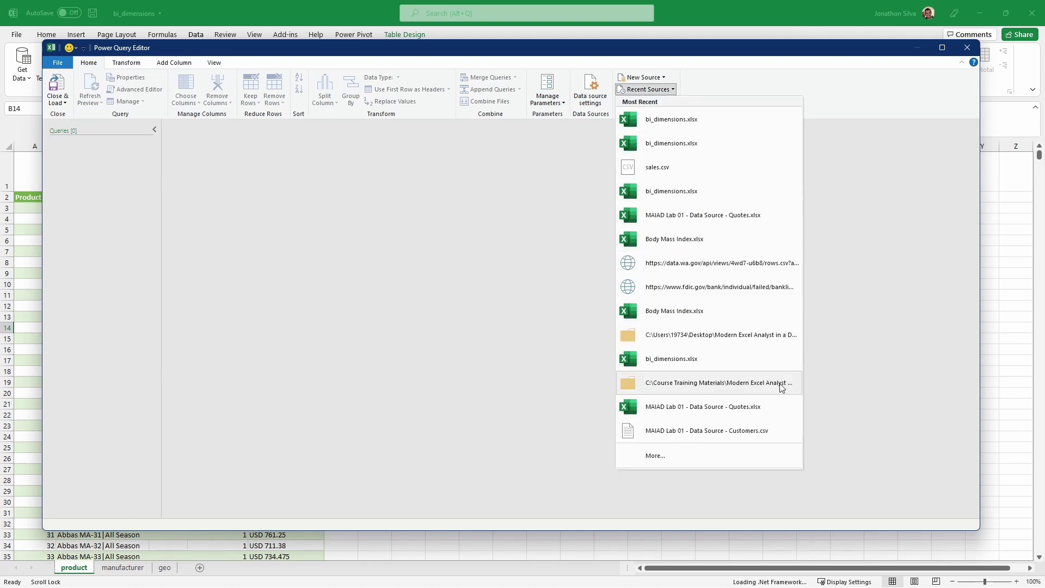
left_click(717, 120)
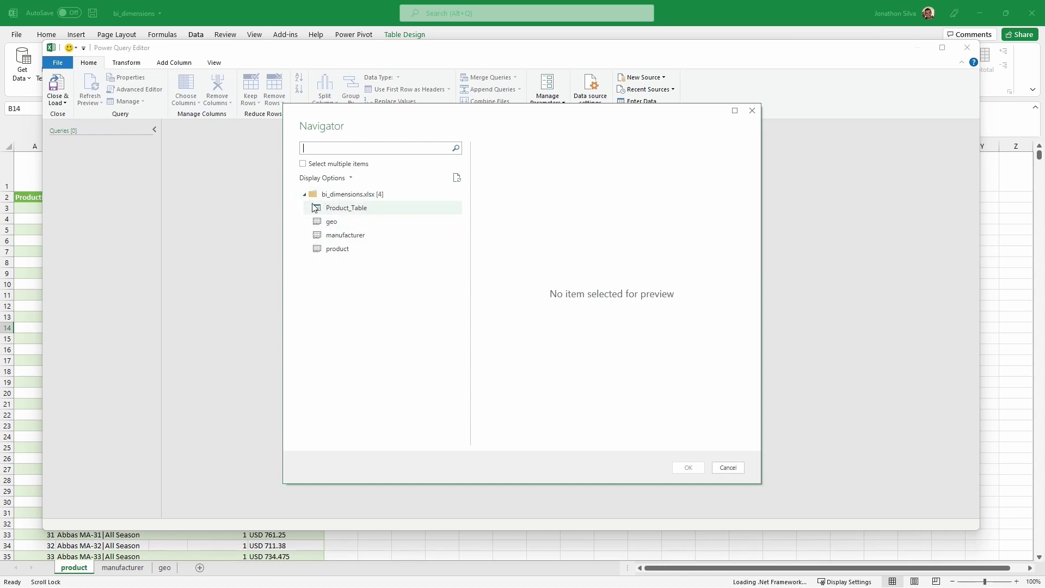
Enable multiple-item selection, load only Product_Table from the workbook as a query, and maximize the editor window
left_click(398, 213)
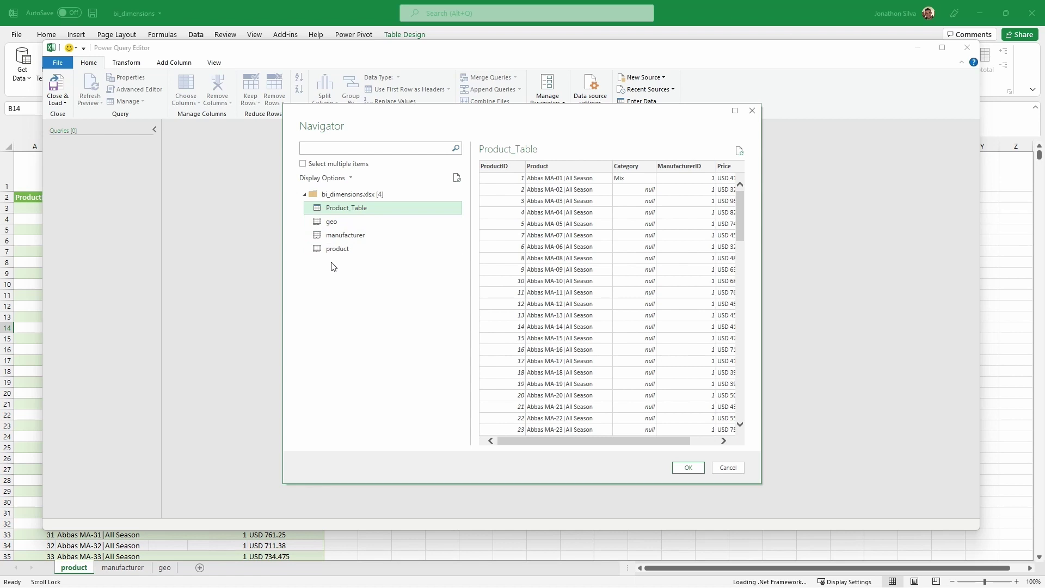
left_click(304, 166)
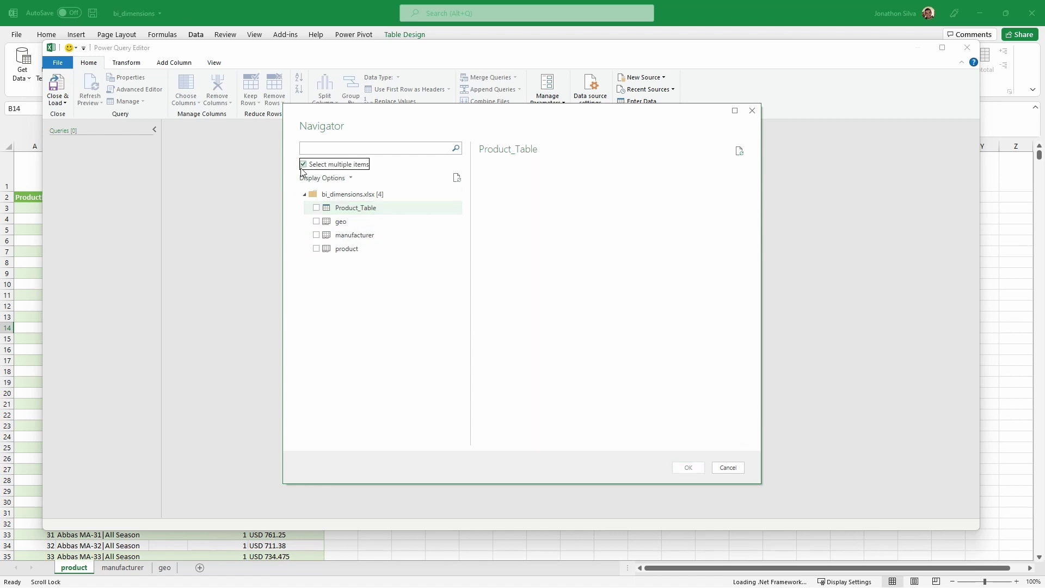
left_click(316, 208)
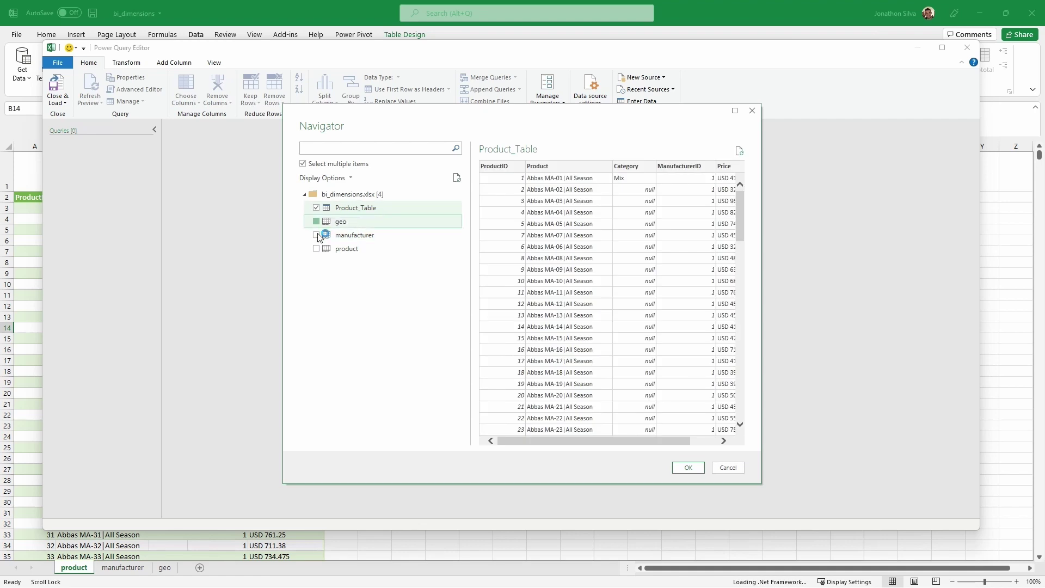
left_click(318, 237)
left_click(317, 249)
left_click(317, 222)
left_click(316, 249)
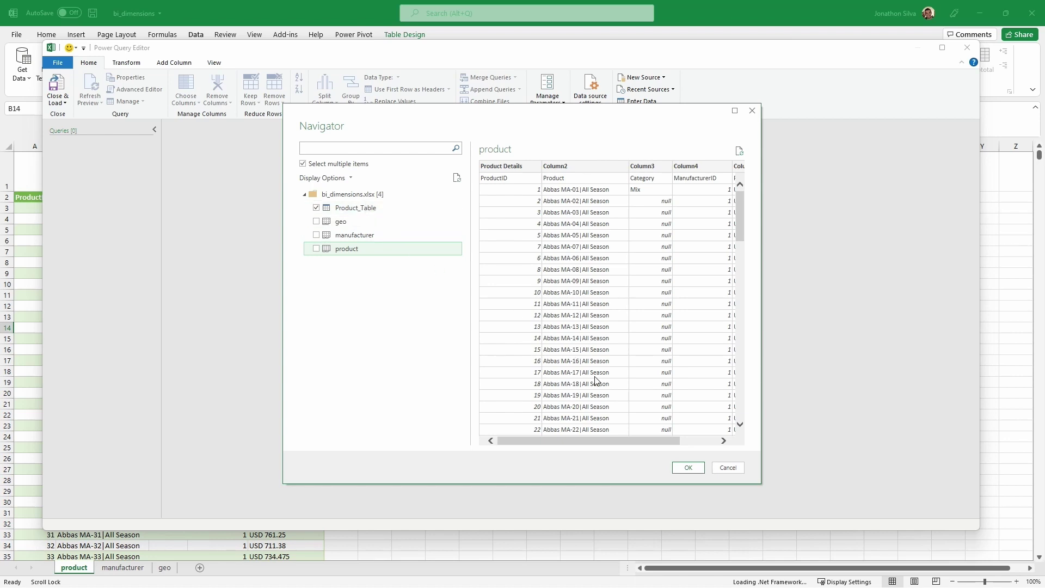
left_click(687, 469)
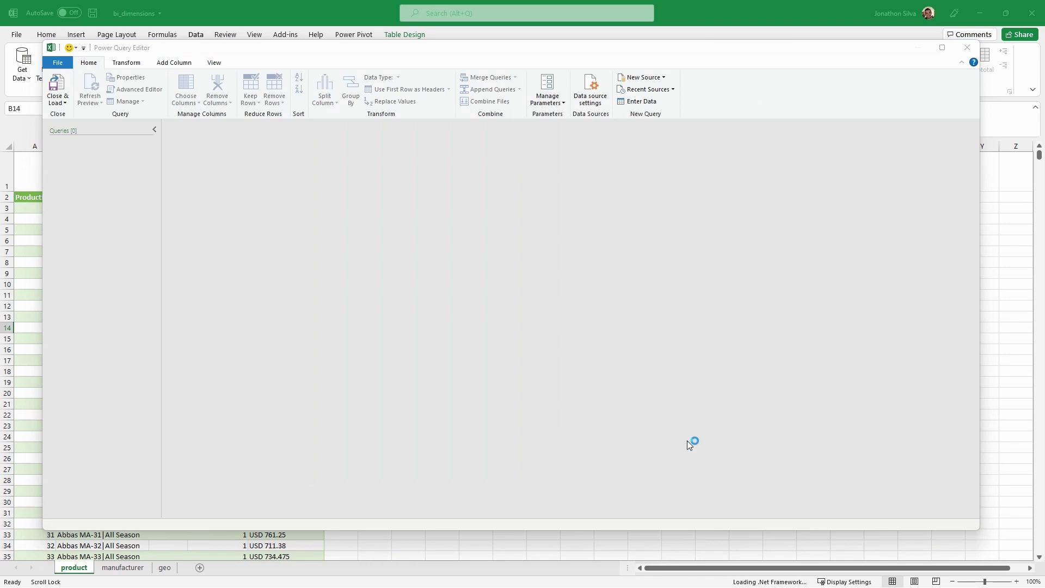
left_click(942, 48)
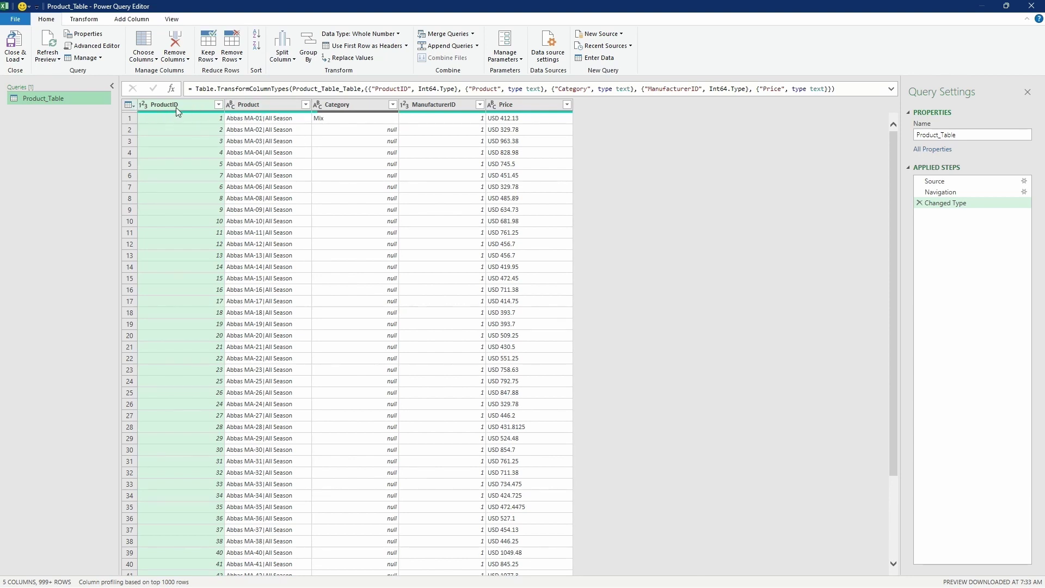
Change the ProductID column's data type to Text, replacing the current type conversion
left_click(147, 110)
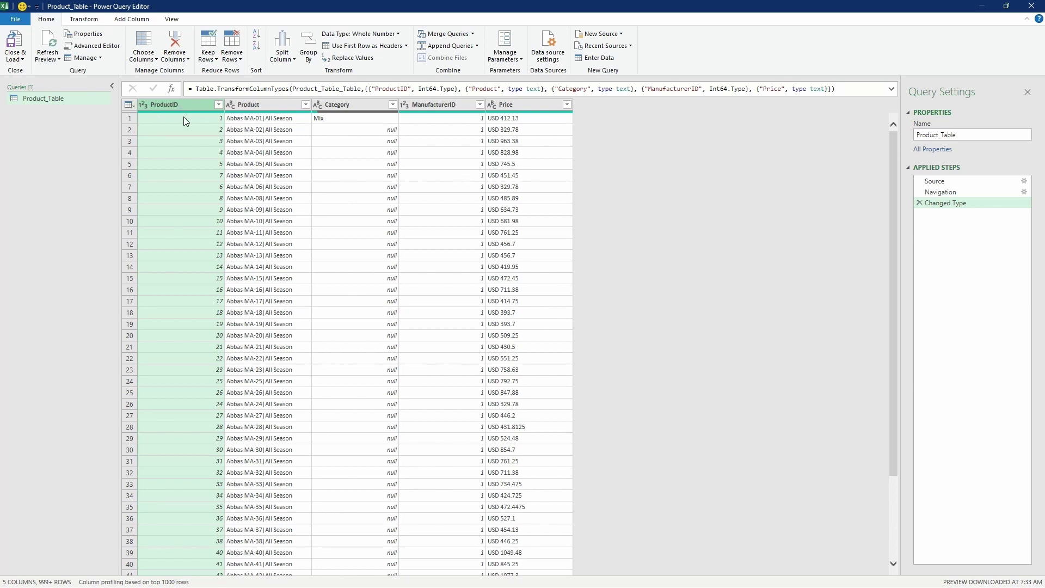
left_click(143, 105)
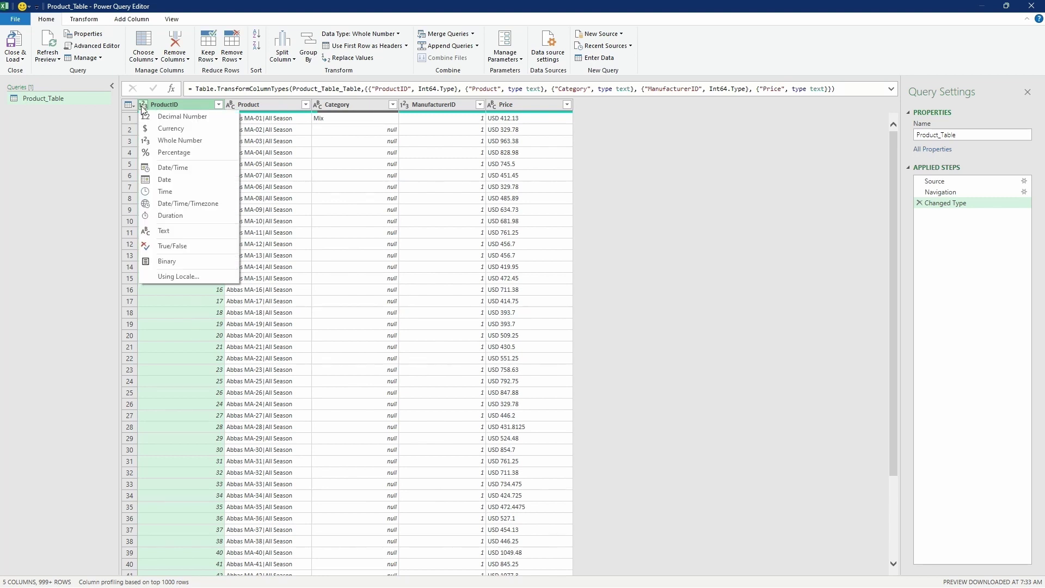
left_click(179, 231)
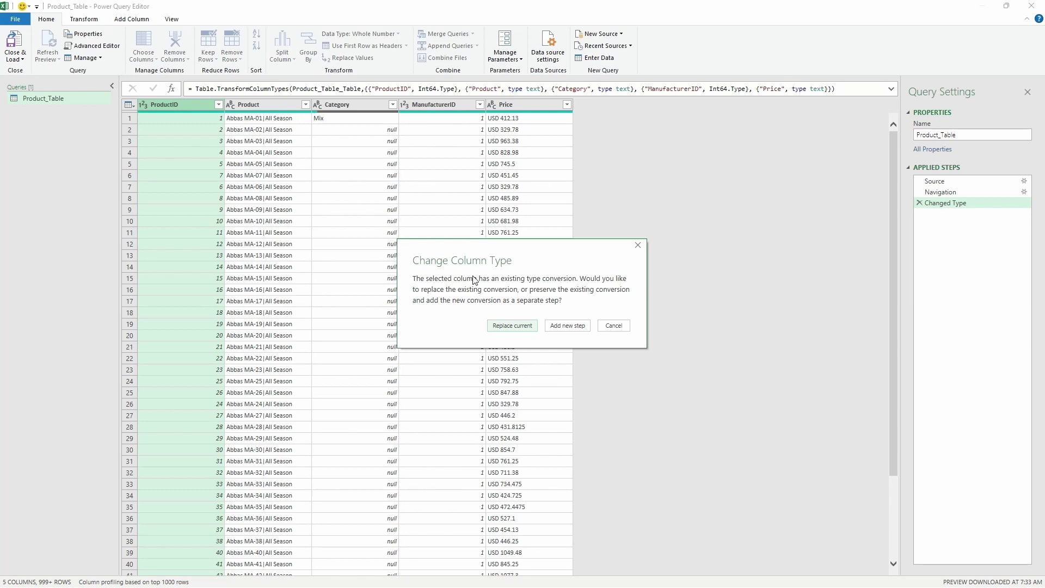
left_click(499, 328)
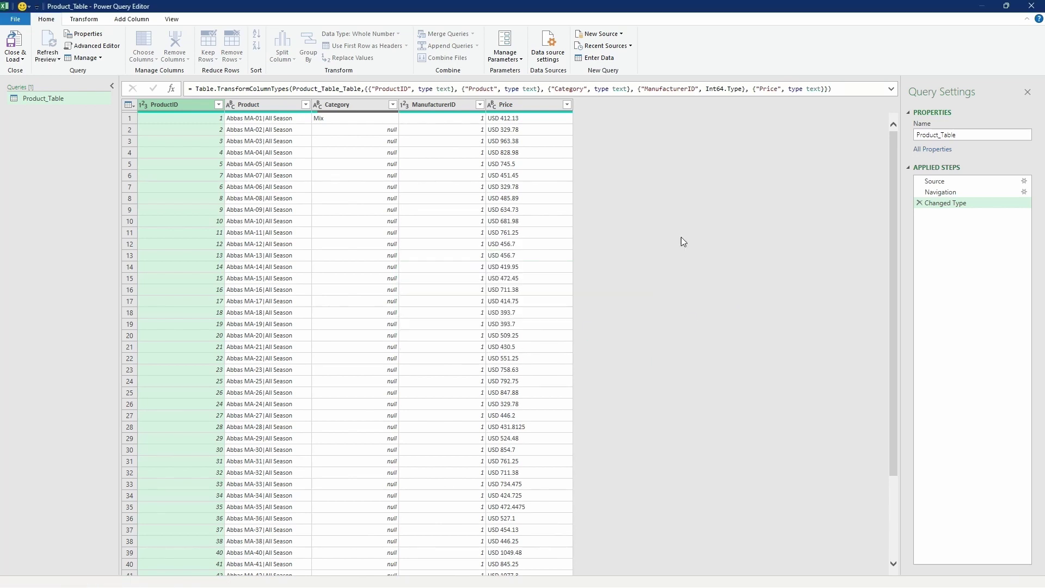
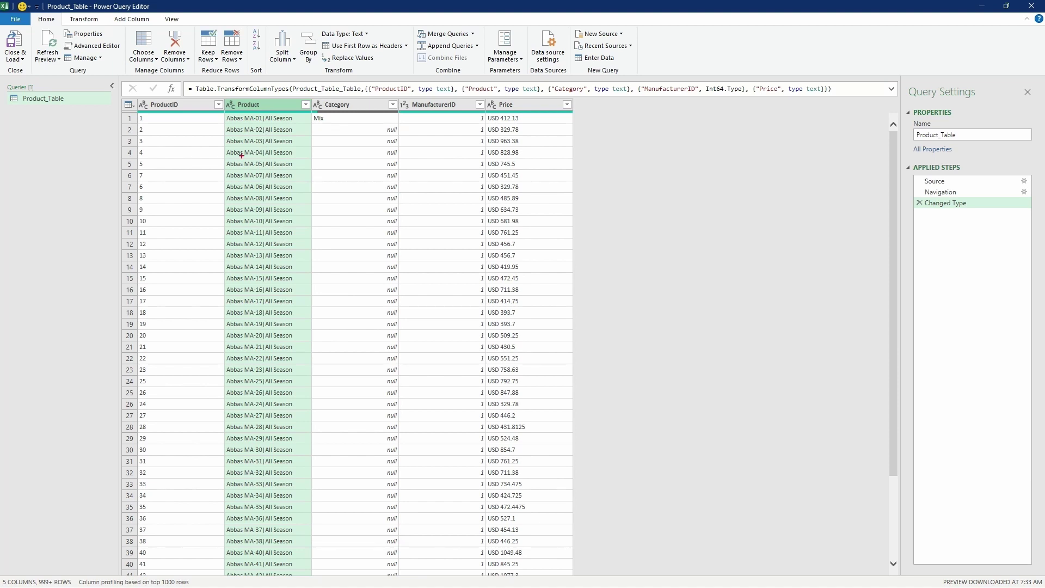
left_click_drag(224, 113, 261, 125)
left_click_drag(263, 113, 298, 126)
key("Escape")
Split the Product column by the custom delimiter "|" at the left-most delimiter
right_click(272, 107)
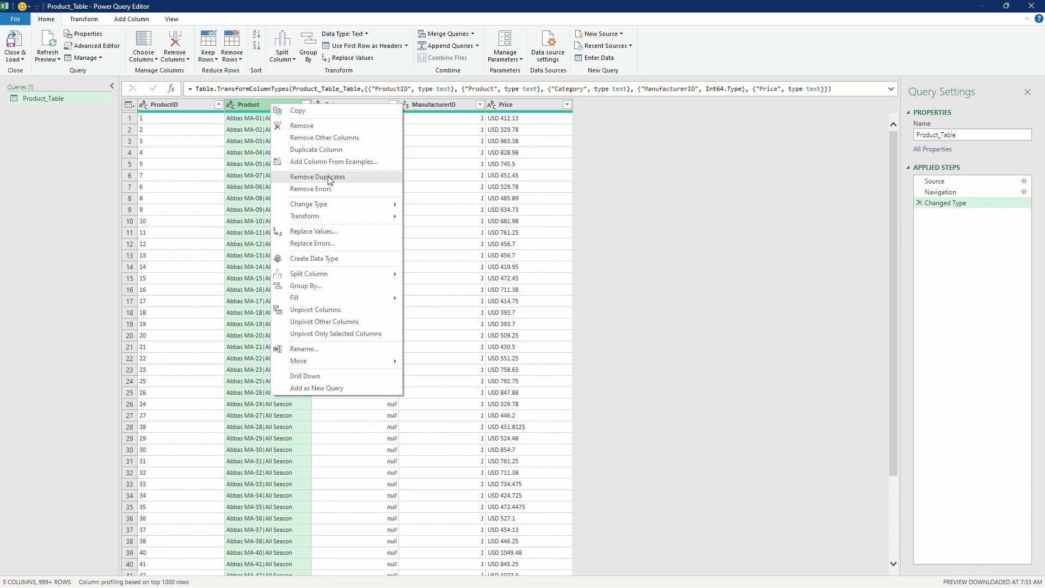
mouse_move(360, 281)
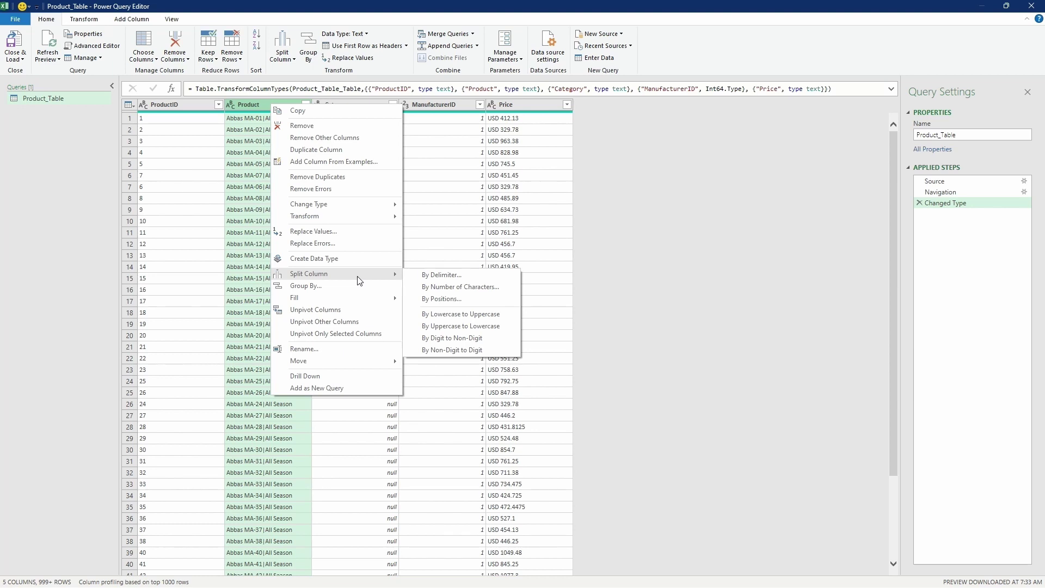
left_click(509, 277)
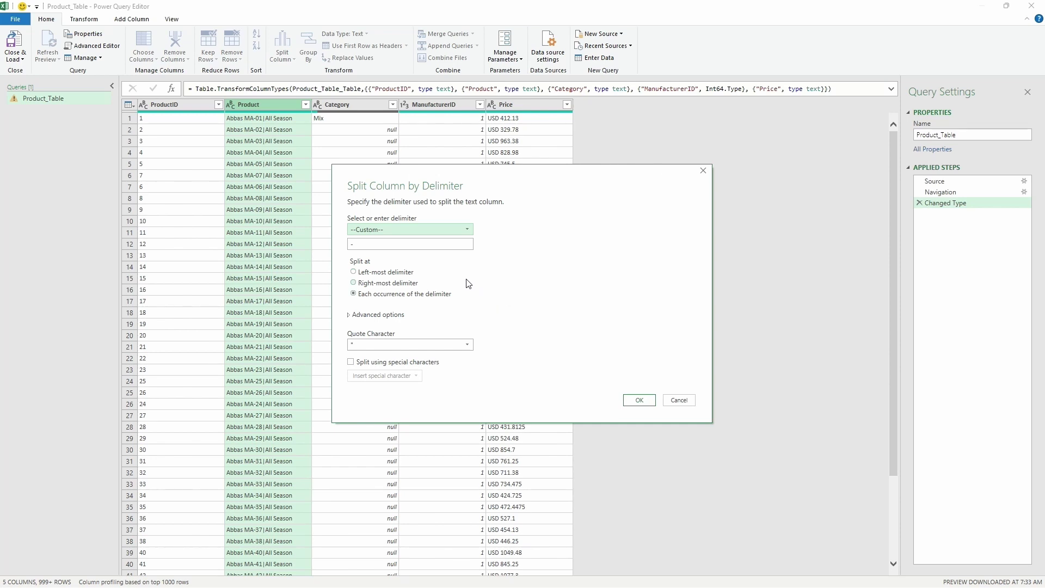
left_click(436, 245)
double_click(436, 244)
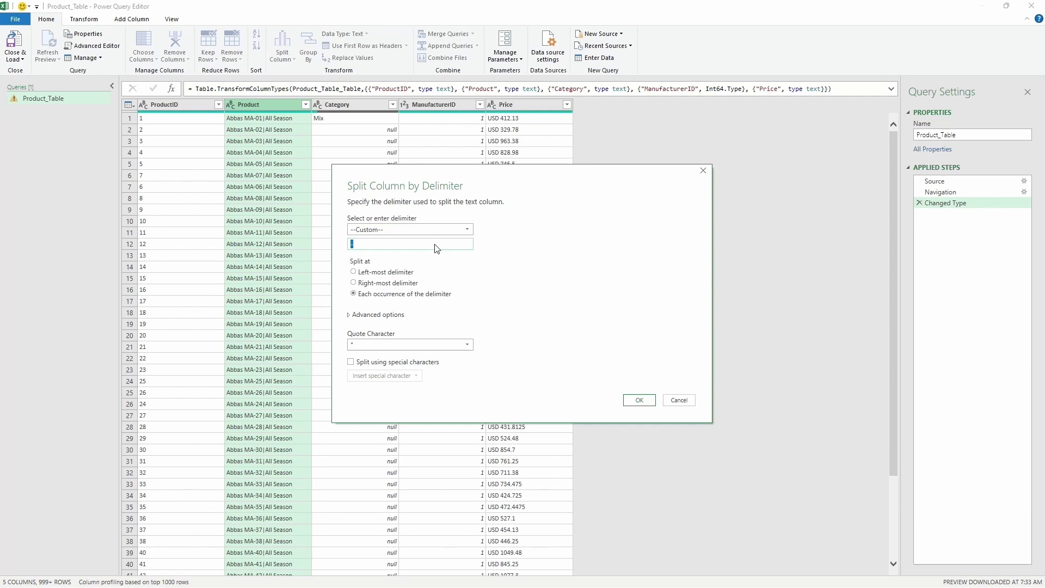
type("|")
left_click(384, 272)
left_click(639, 400)
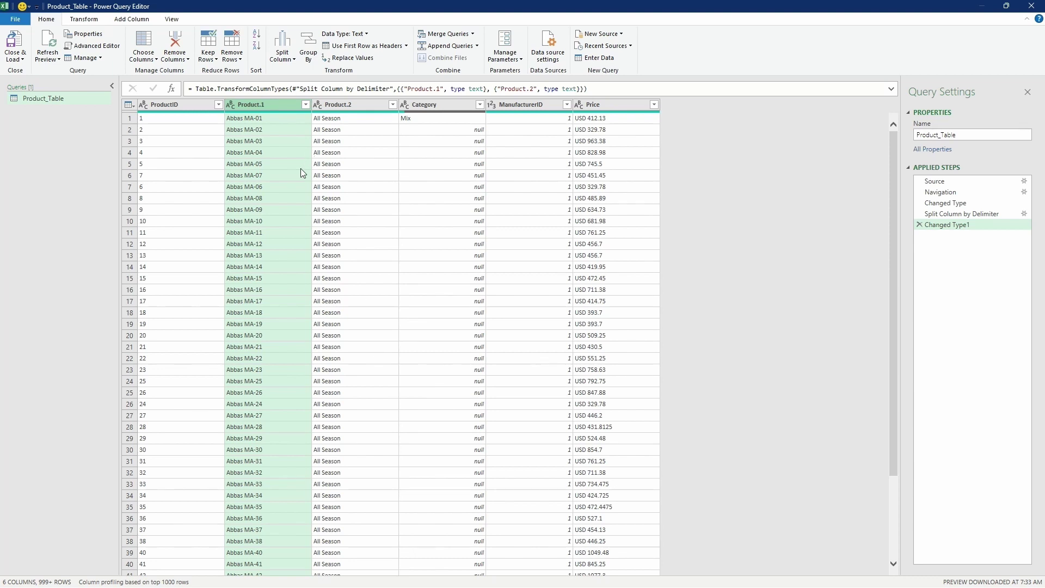
Rename the Product.1 column as Product
double_click(263, 103)
left_click(272, 104)
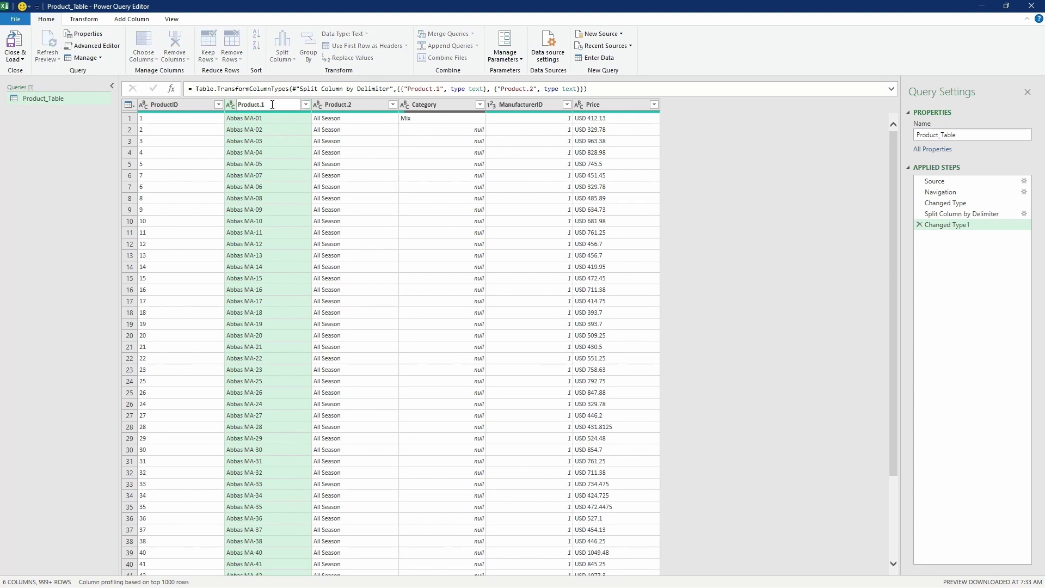
key("BackSpace")
key("BackSpace")
key("Return")
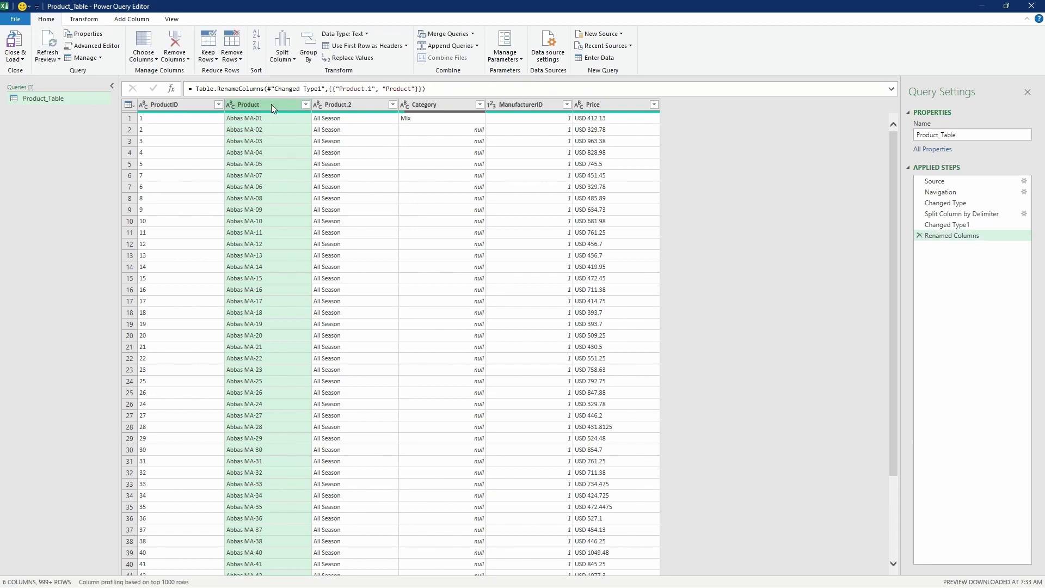
Rename the Product.2 column as Segment
left_click(359, 106)
double_click(360, 105)
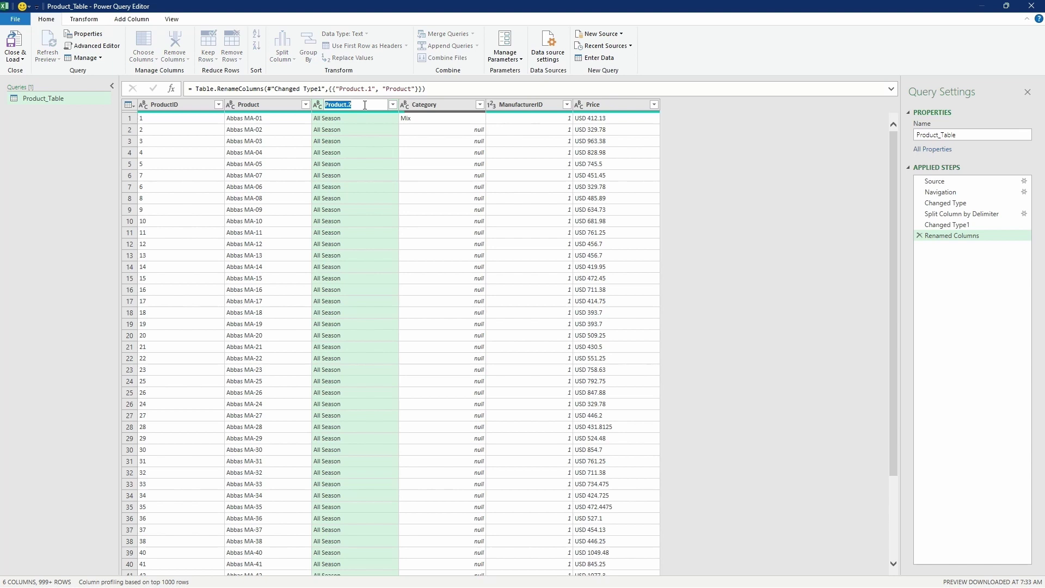
type("Segment")
key("Return")
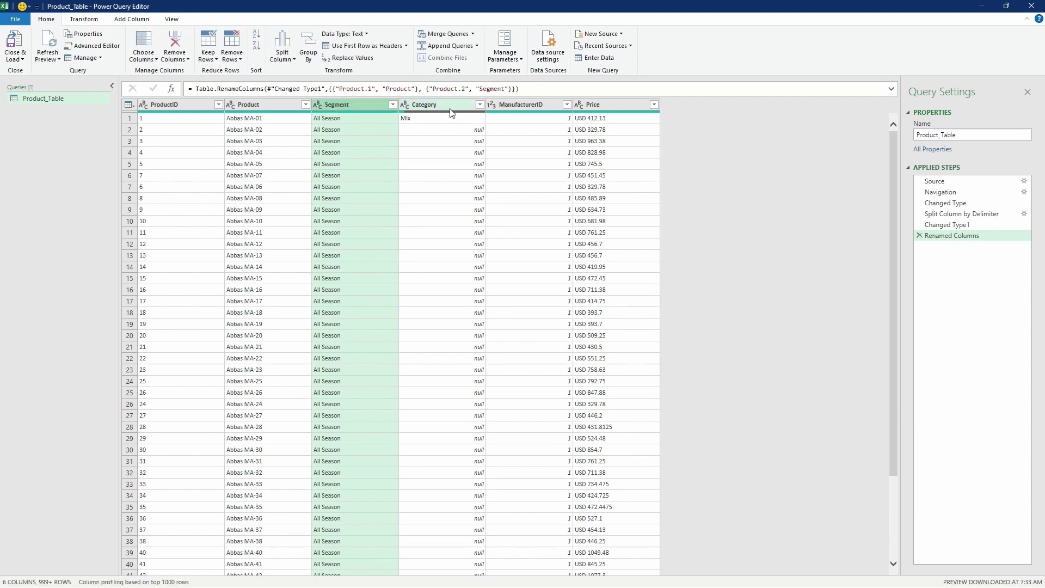
Examine how category values and nulls are distributed down the rows of the Category column
left_click(453, 109)
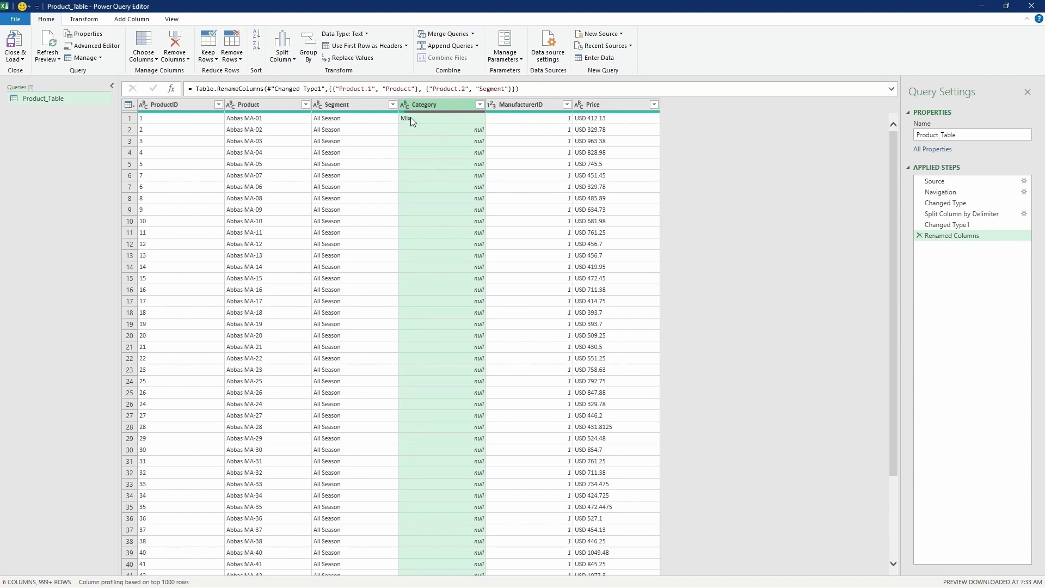
scroll(481, 139, "down", 10)
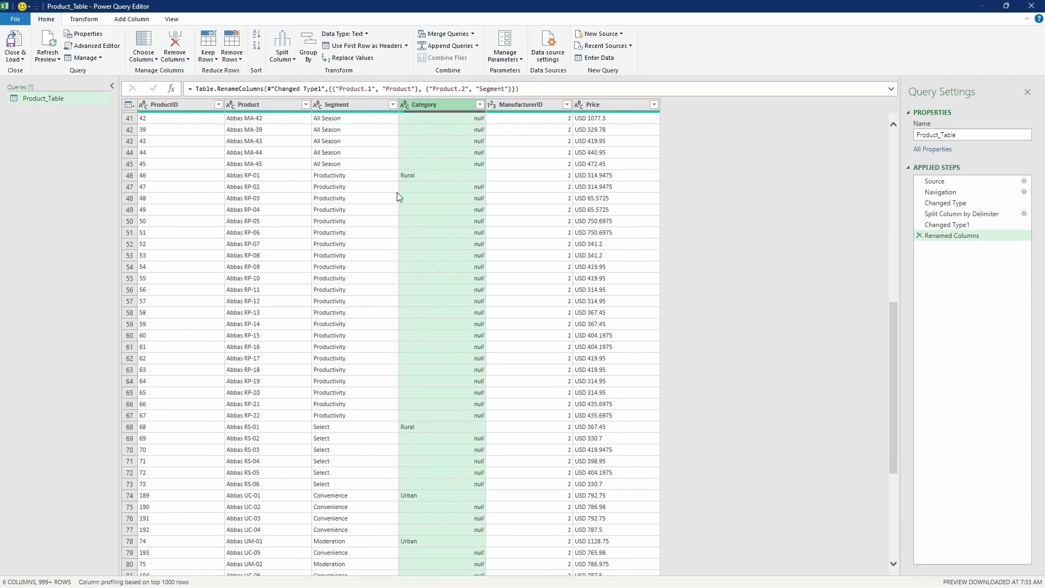
scroll(456, 193, "down", 6)
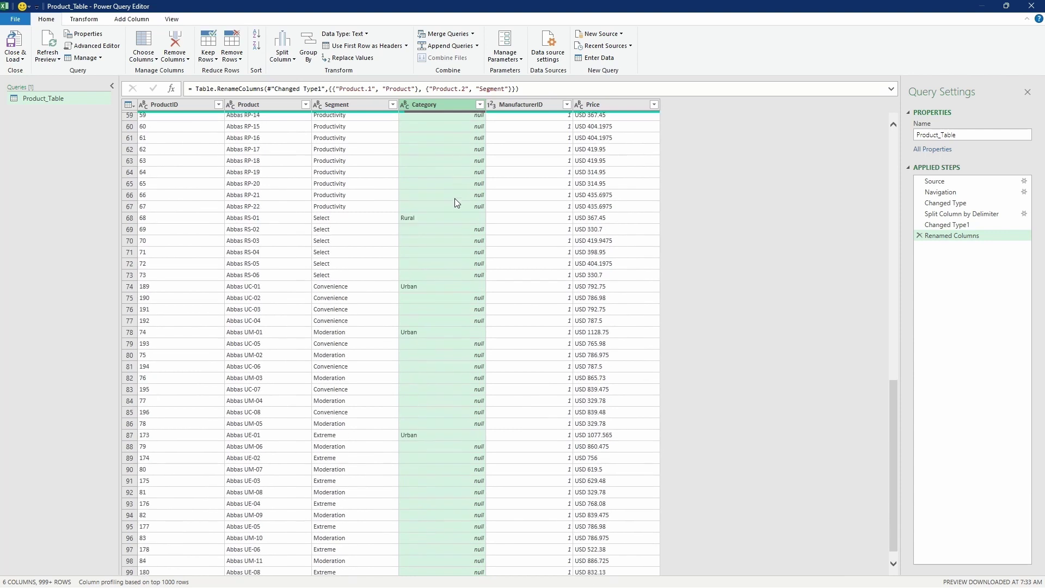
scroll(430, 261, "down", 1)
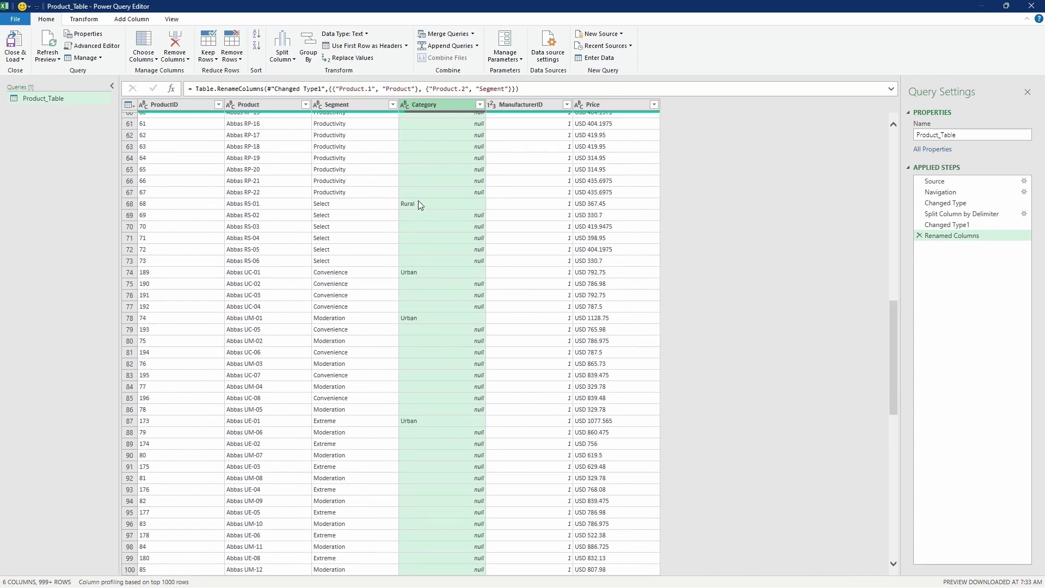
scroll(438, 283, "up", 16)
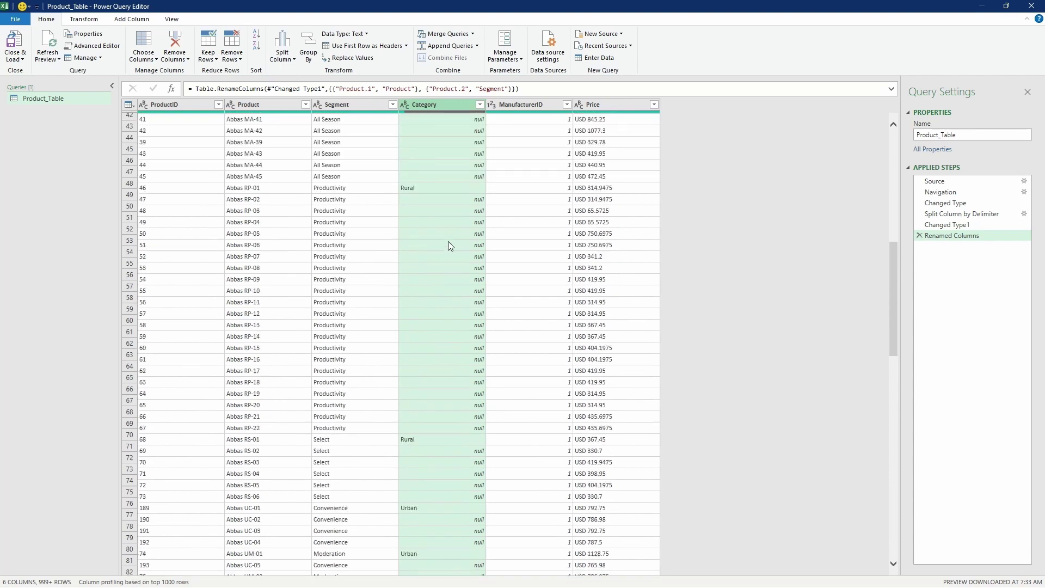
scroll(497, 261, "up", 4)
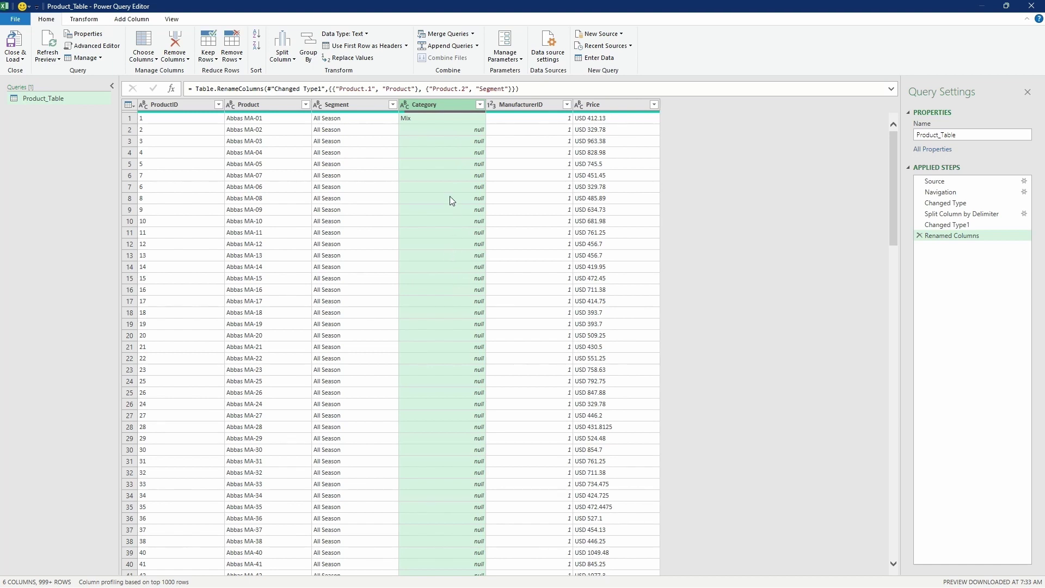
left_click(407, 119)
left_click_drag(433, 550, 426, 124)
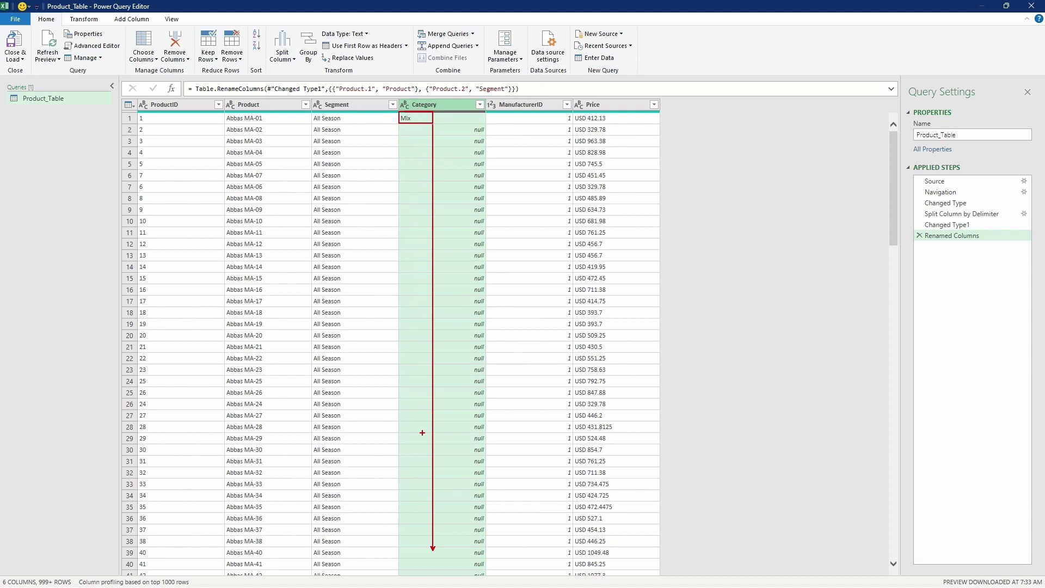
scroll(458, 452, "down", 6)
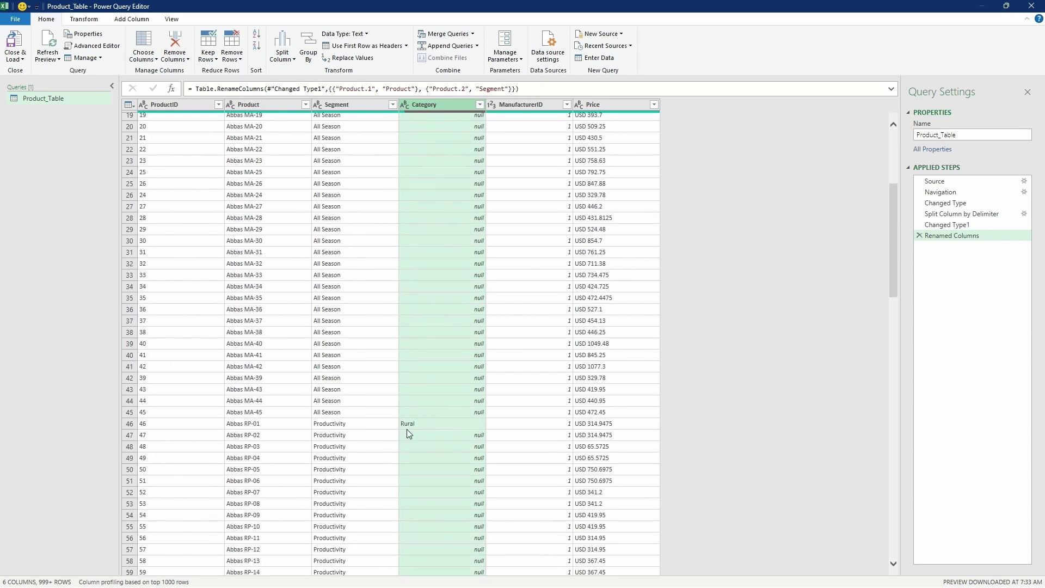
scroll(429, 528, "up", 6)
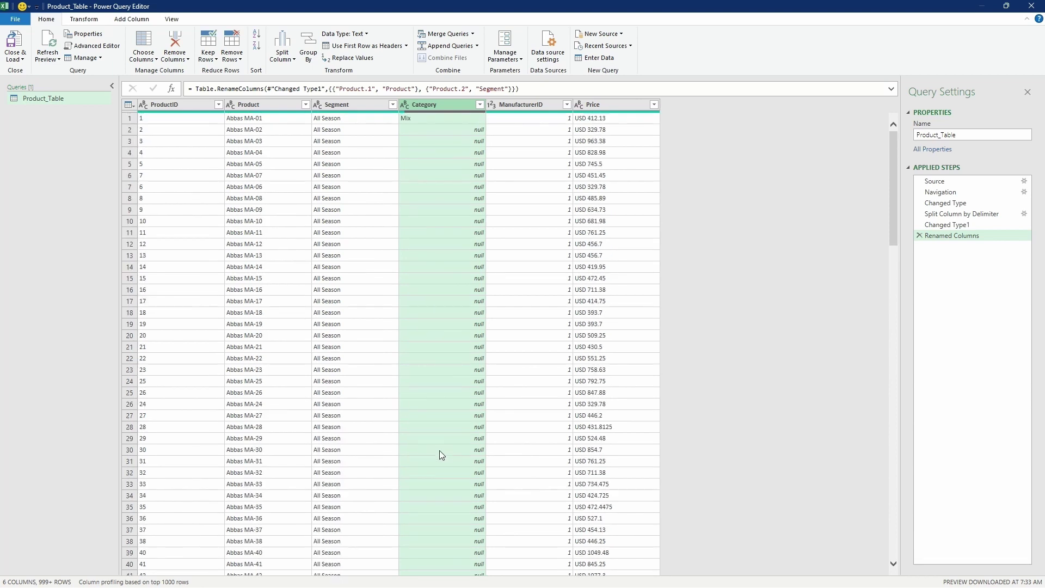
Fill the Category column down so every null takes the category above it, and review the filled rows
right_click(445, 109)
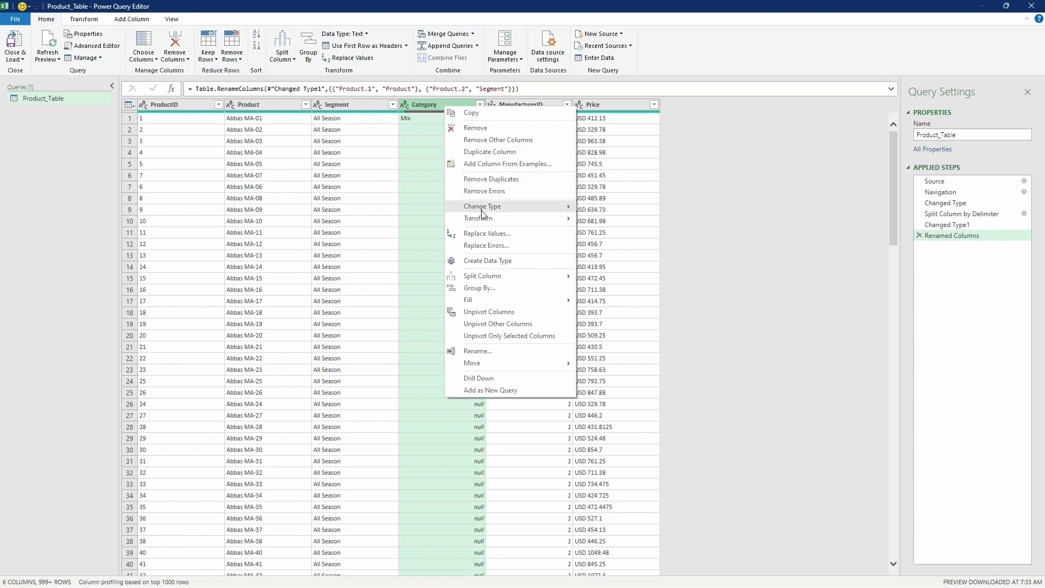
mouse_move(517, 301)
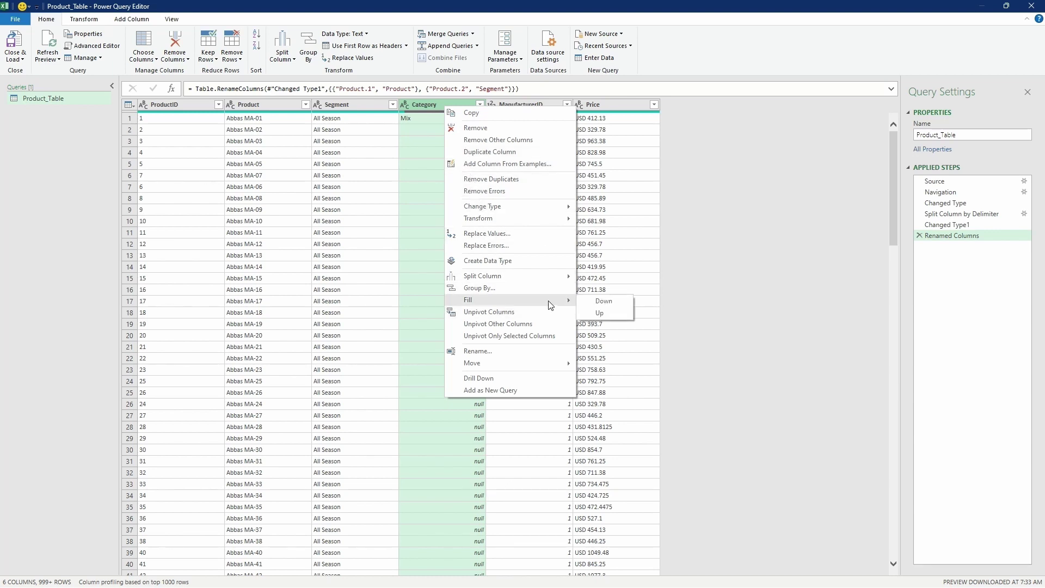
left_click(632, 303)
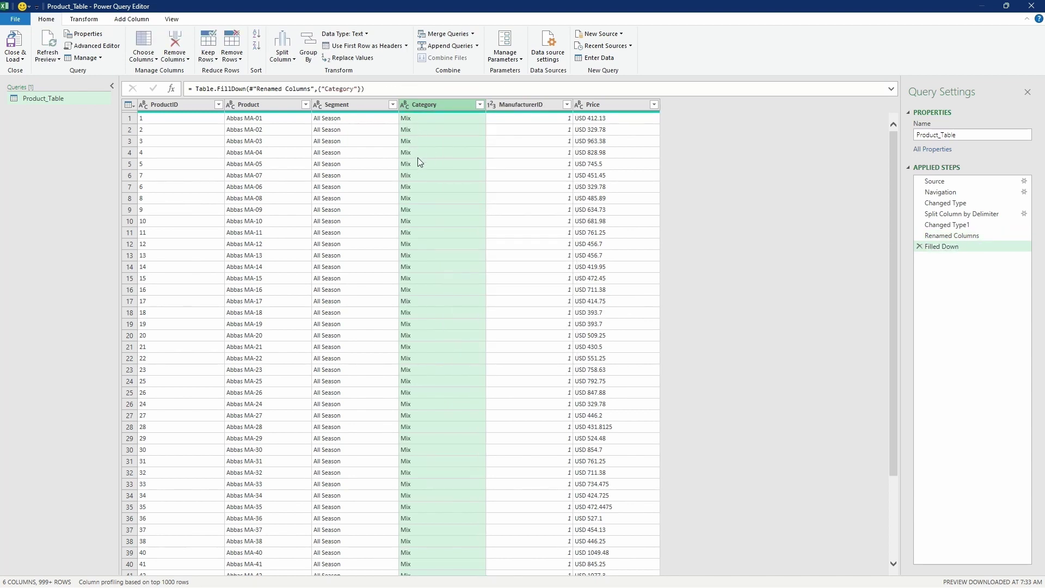
scroll(420, 176, "down", 11)
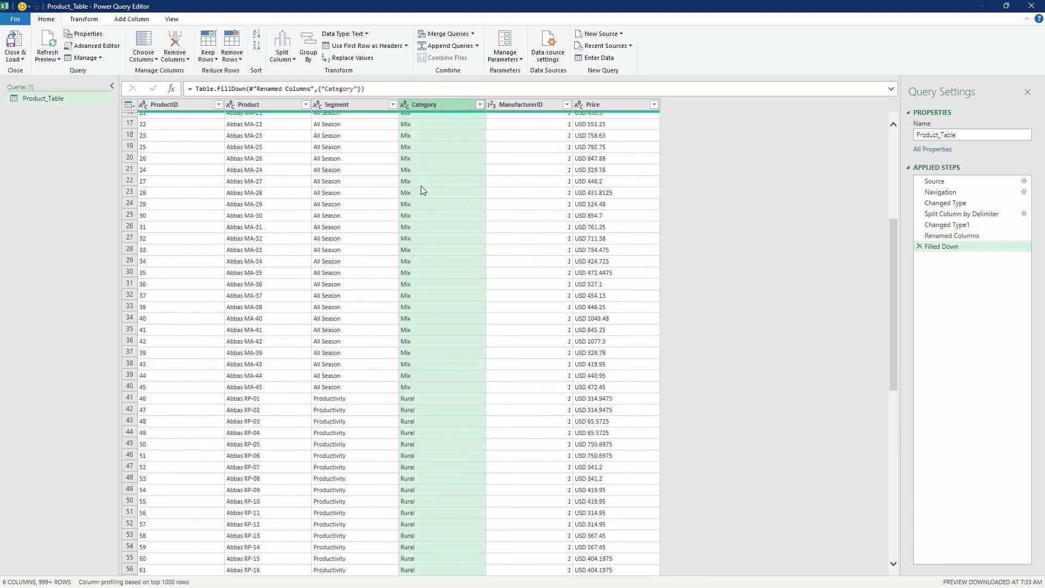
scroll(423, 250, "down", 9)
scroll(423, 273, "down", 17)
scroll(427, 306, "down", 15)
scroll(432, 278, "up", 20)
scroll(433, 278, "up", 20)
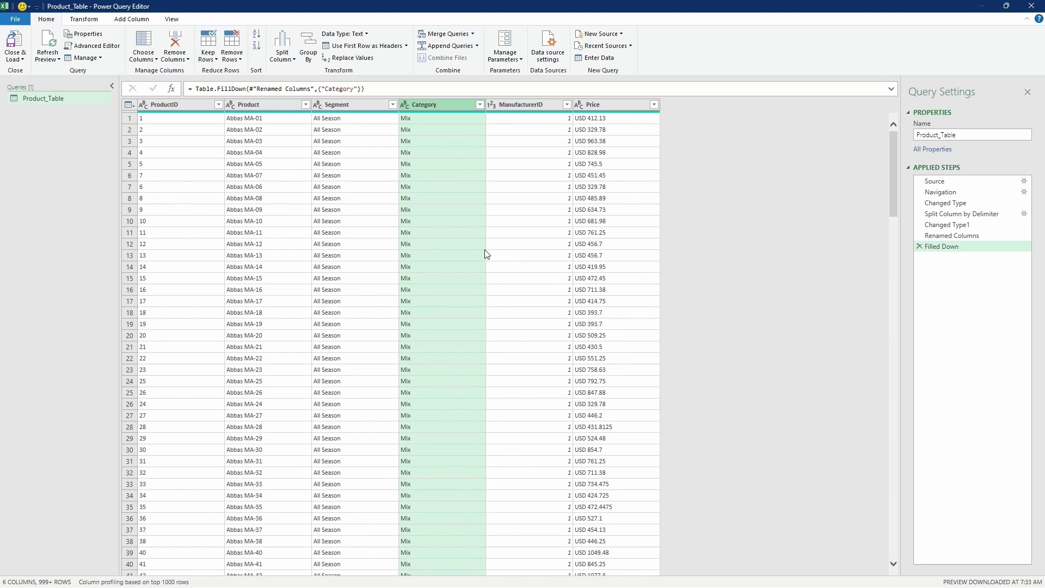
Change the ManufacturerID column's data type to Text
left_click(515, 106)
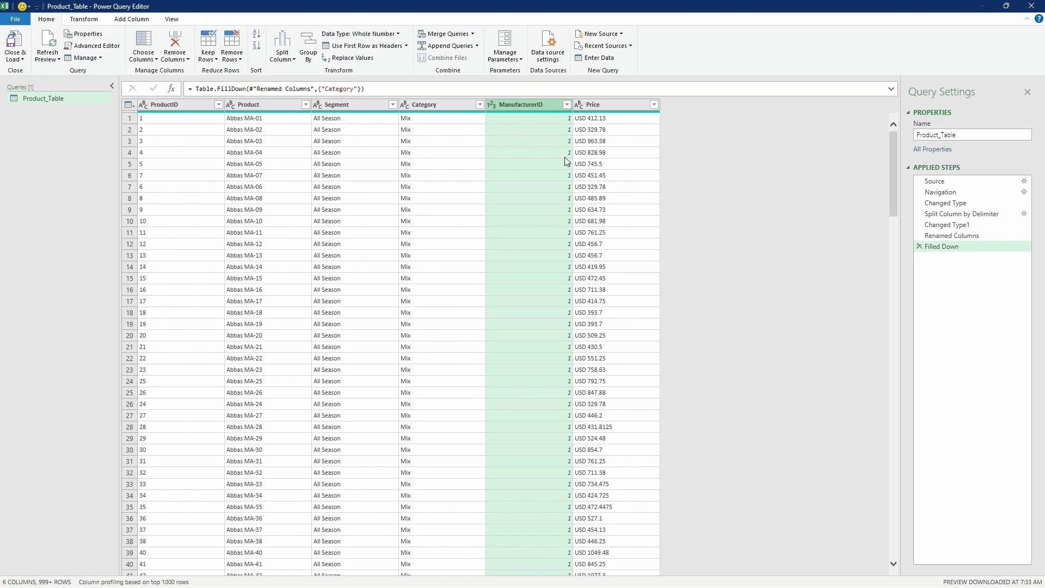
left_click(491, 106)
left_click(557, 232)
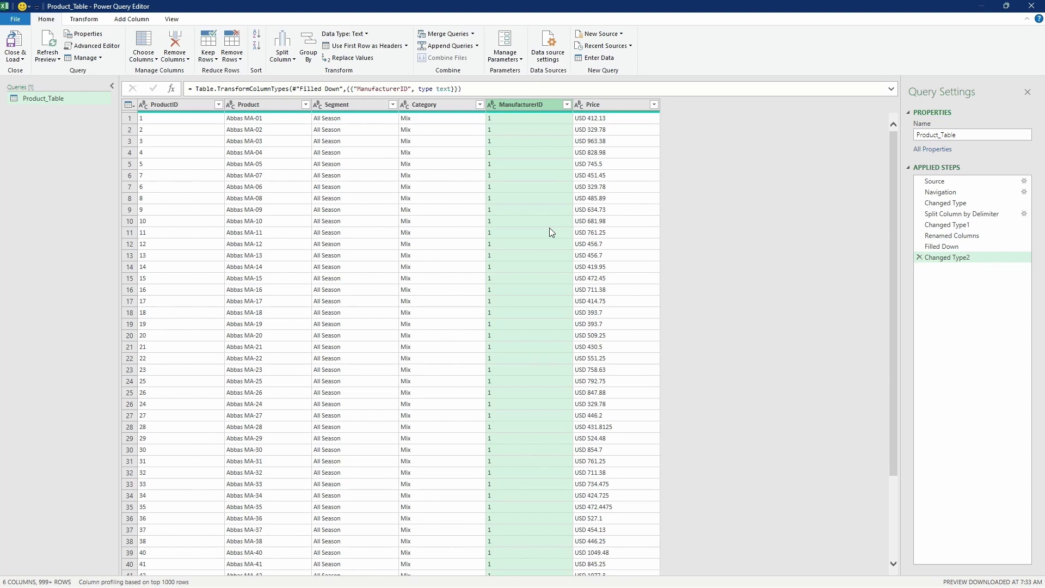
Replace "USD " with nothing in the Price column and set the column's data type to Currency
left_click(628, 103)
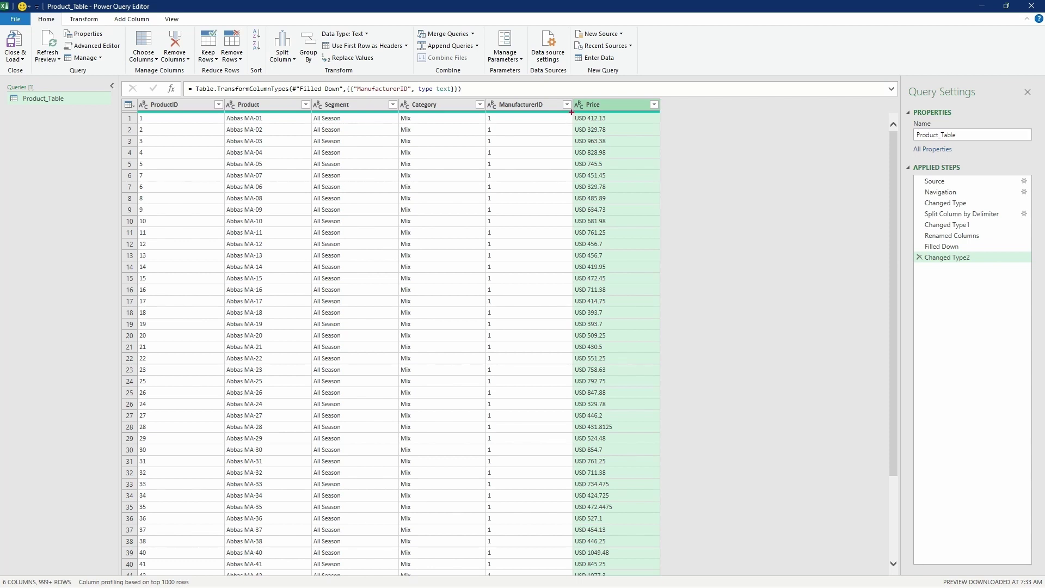
mouse_move(572, 112)
left_mouse_down()
mouse_move(589, 125)
mouse_move(612, 123)
left_mouse_up()
right_click(619, 108)
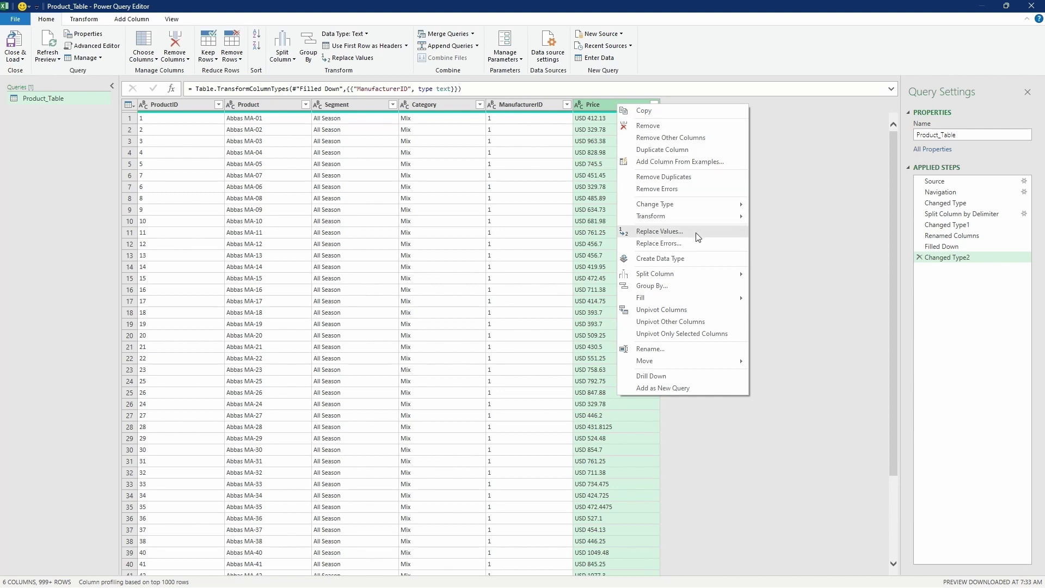
left_click(660, 232)
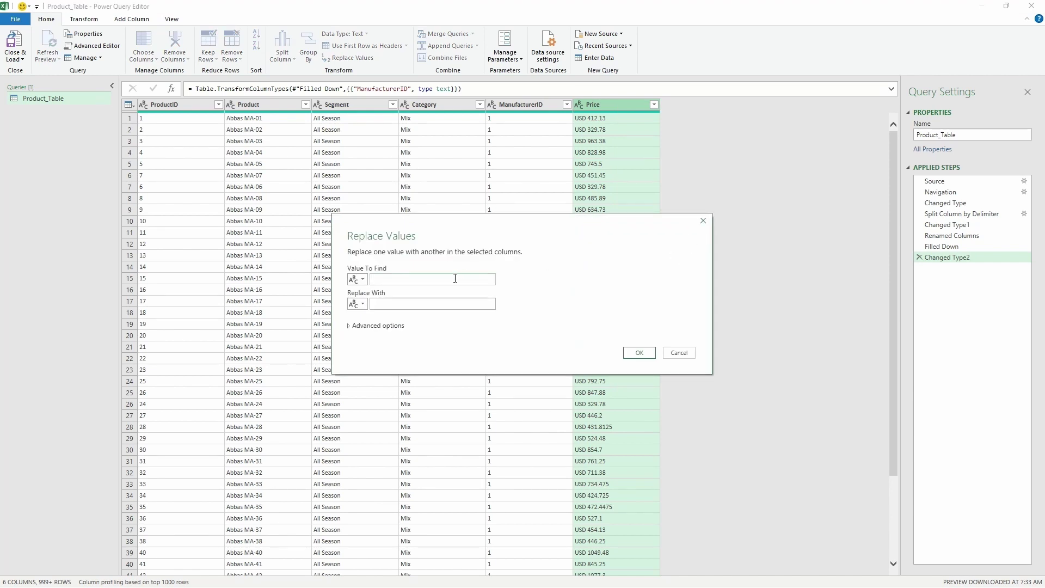
type("USD")
left_click(639, 355)
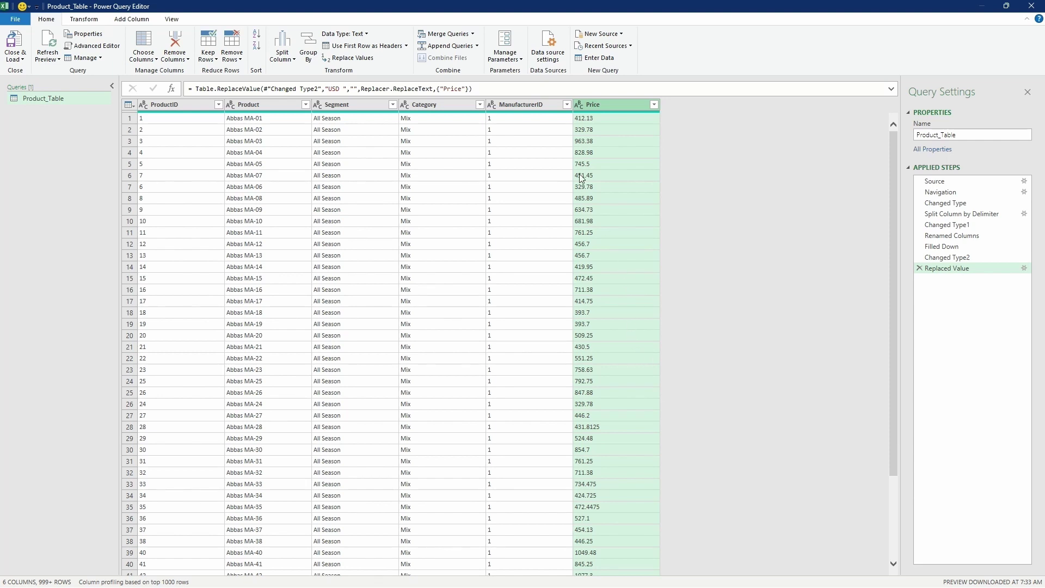
left_click(580, 105)
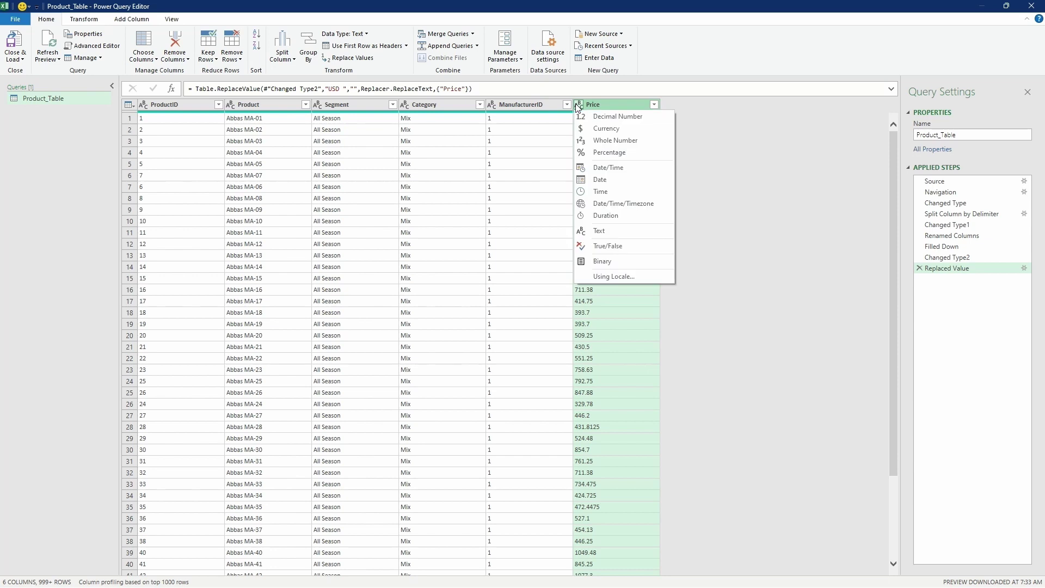
left_click(625, 132)
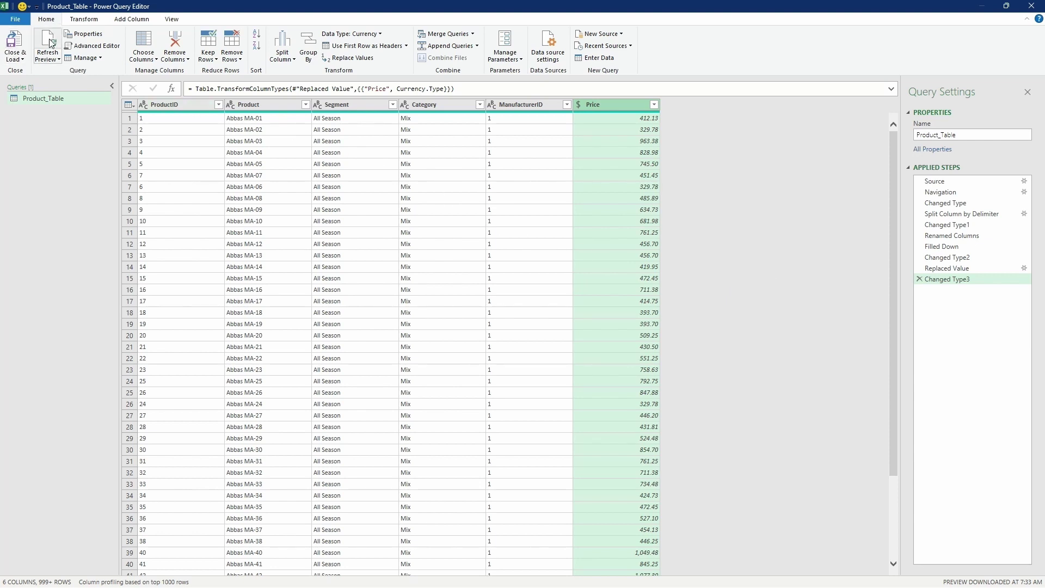
Close the query editor and load the cleaned Product_Table query into the workbook
left_click(21, 59)
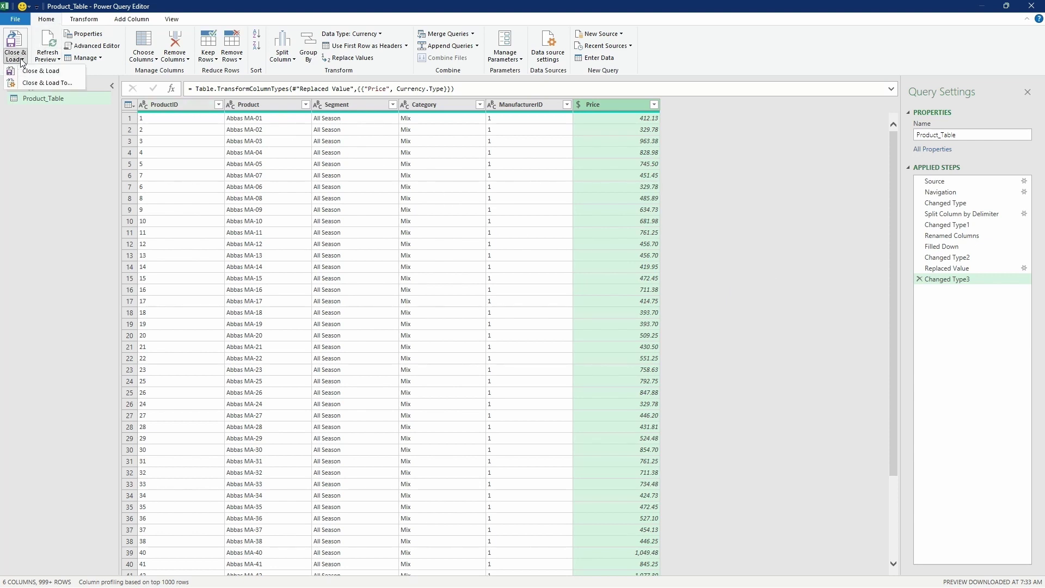
left_click(52, 73)
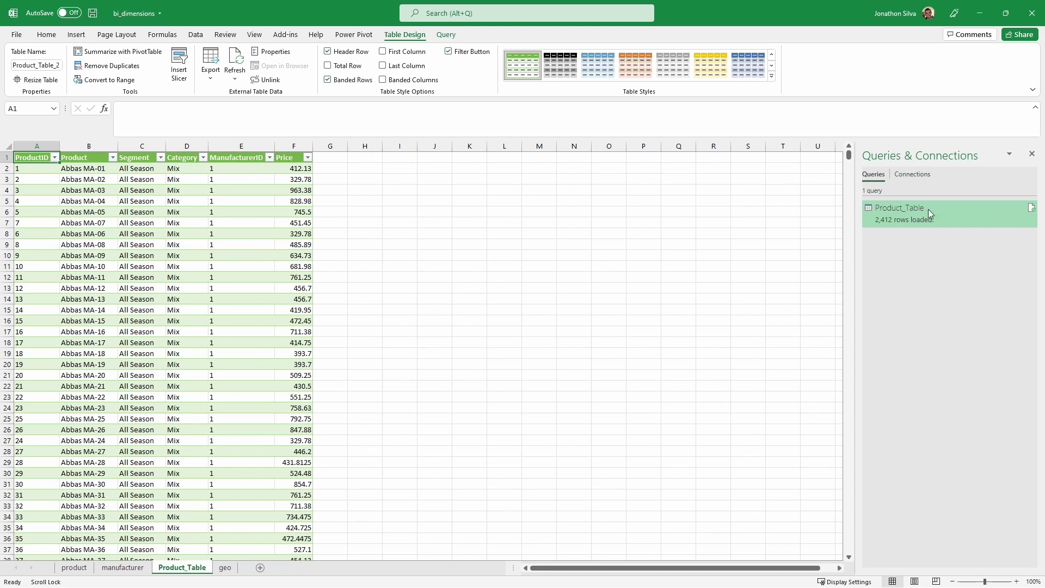
mouse_move(890, 213)
Insert a PivotChart and PivotTable on a new worksheet, using the external connection "Query - Product_Table" as the data source
left_click(74, 35)
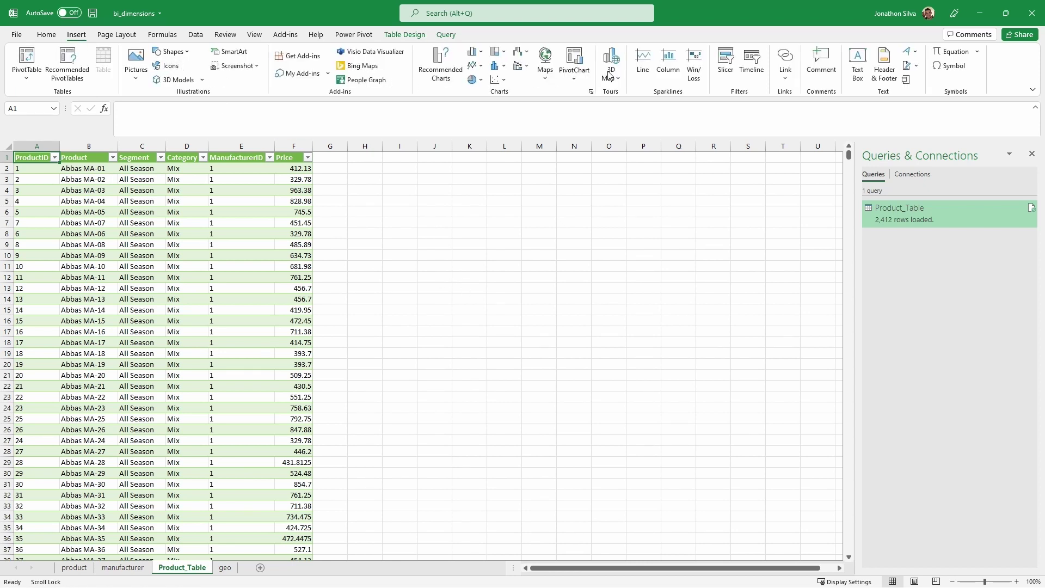
left_click(575, 75)
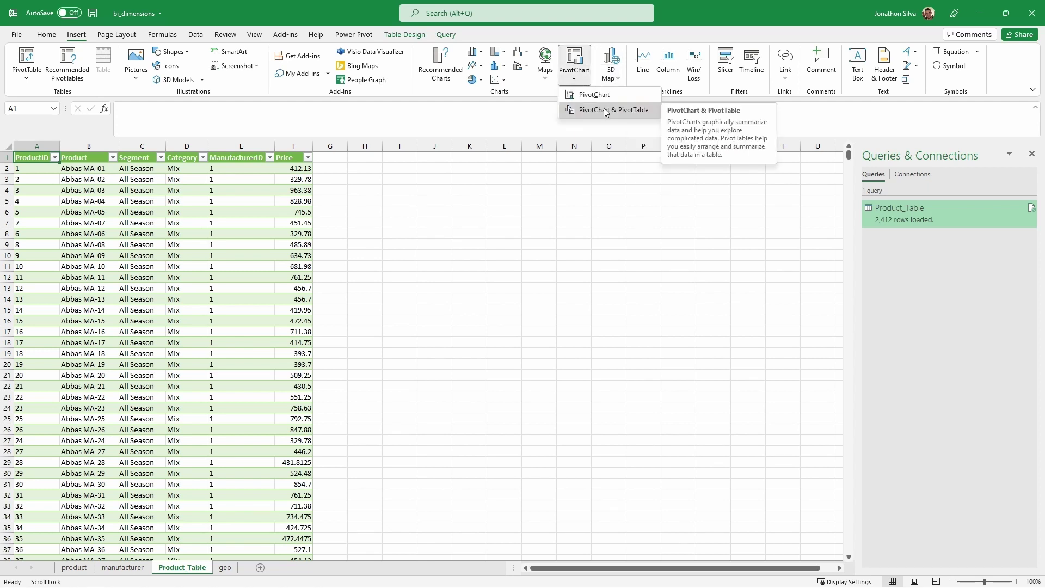
left_click(606, 111)
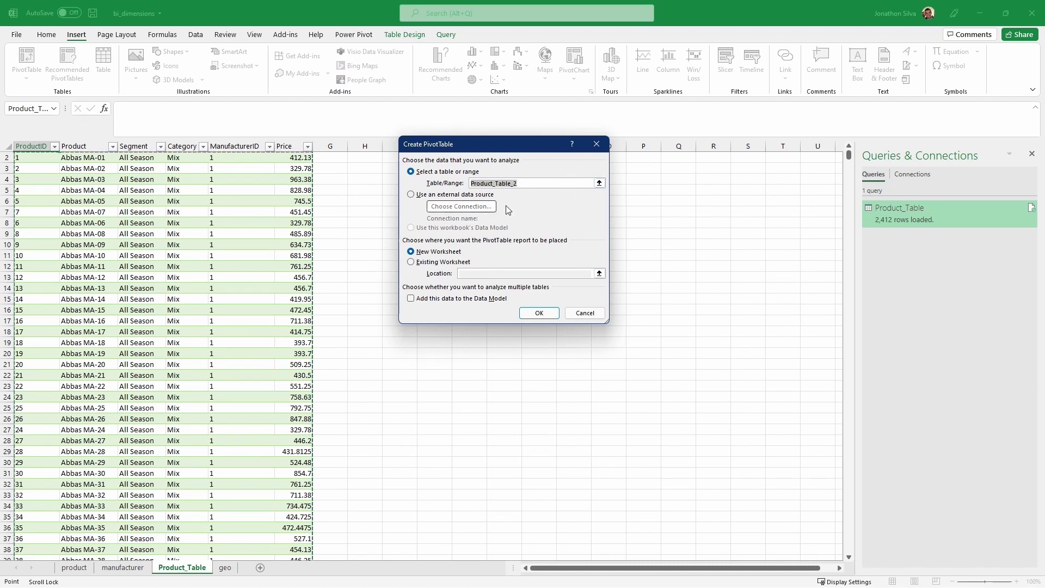
left_click(412, 198)
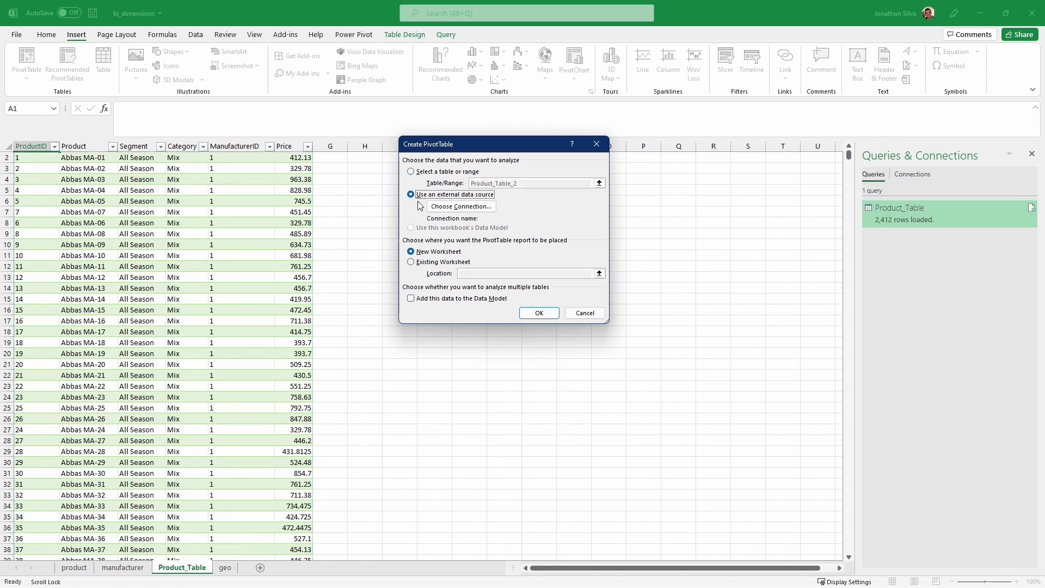
left_click(493, 208)
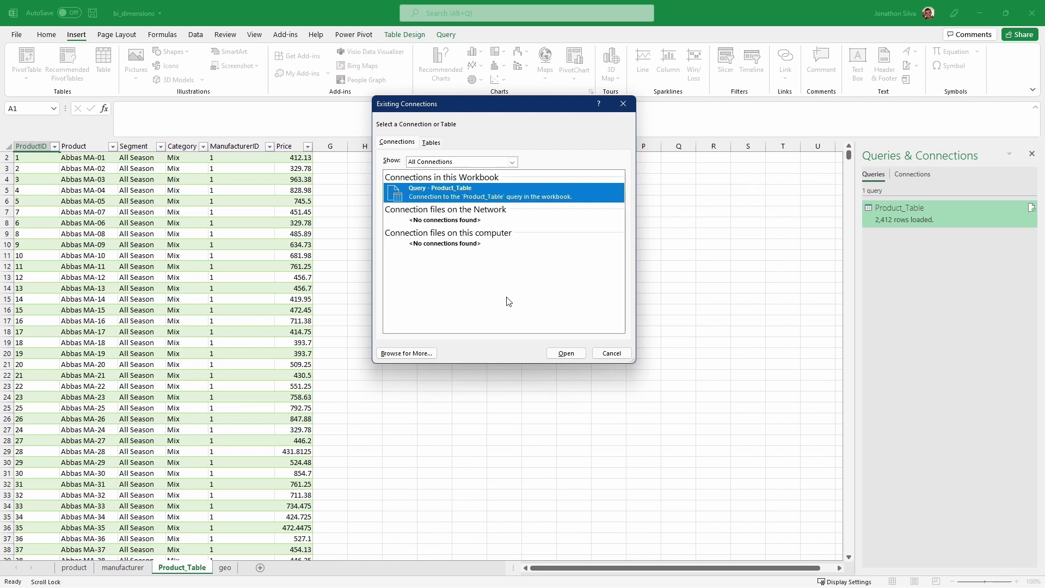
left_click(569, 355)
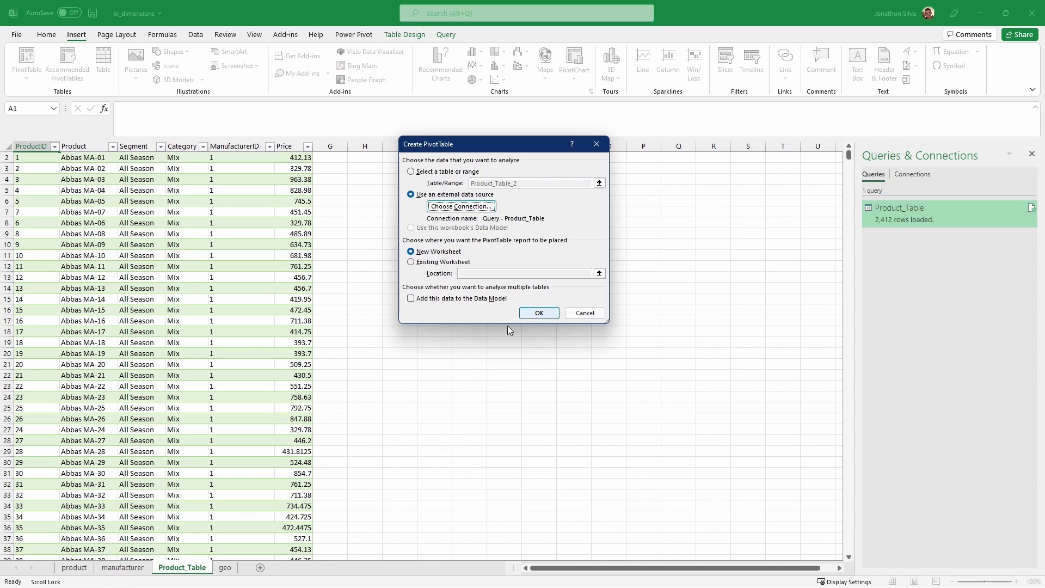
left_click(539, 315)
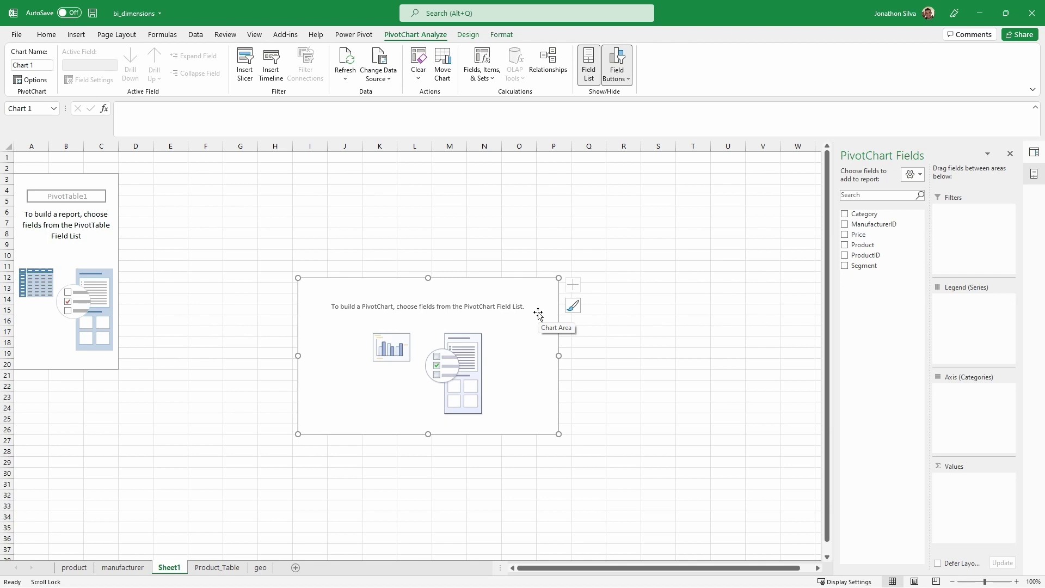
Add Segment and Product to the PivotChart's axis and Price to its values
left_click(845, 266)
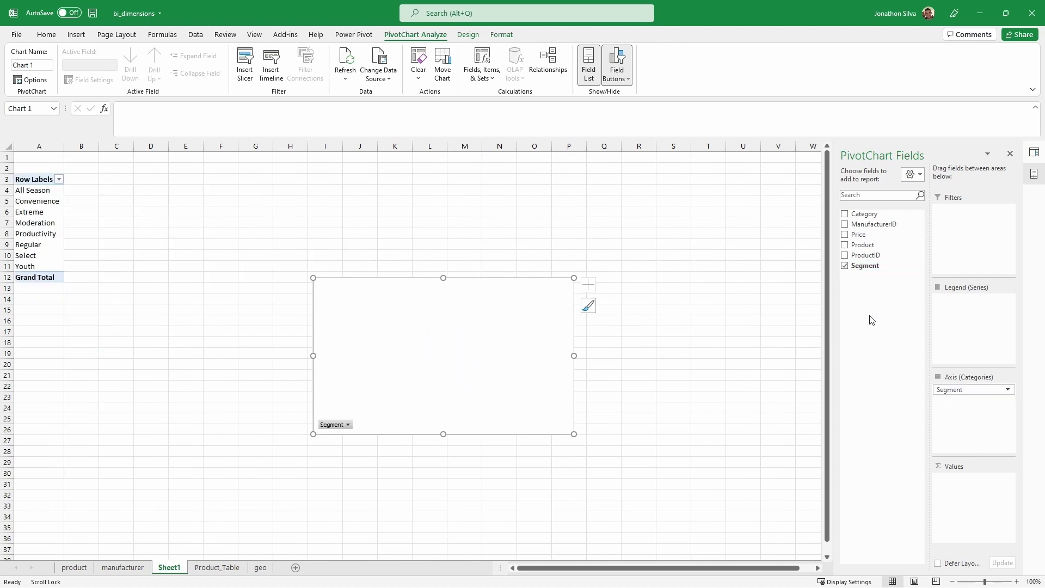
left_click(845, 245)
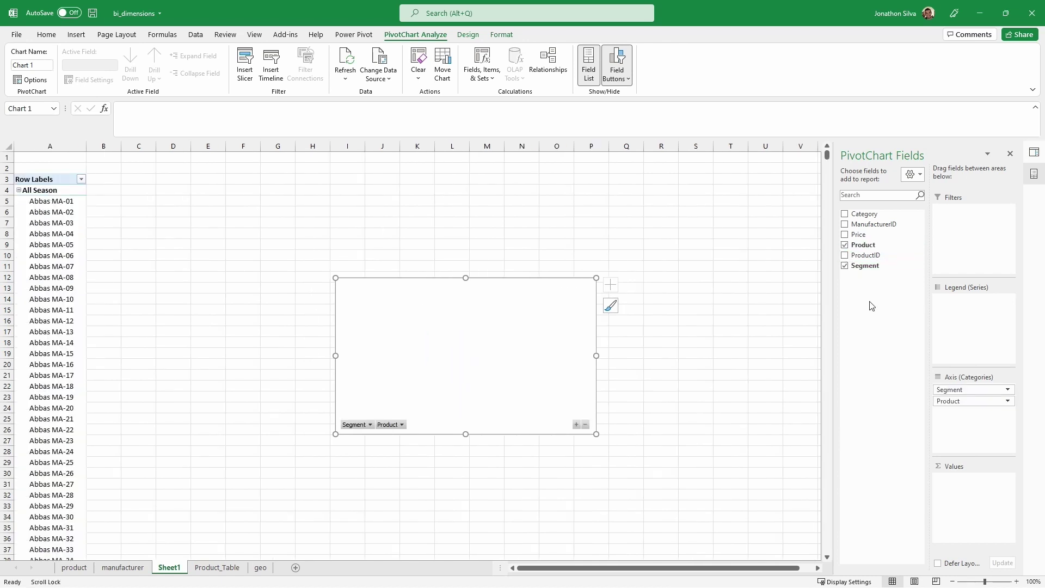
left_click(845, 234)
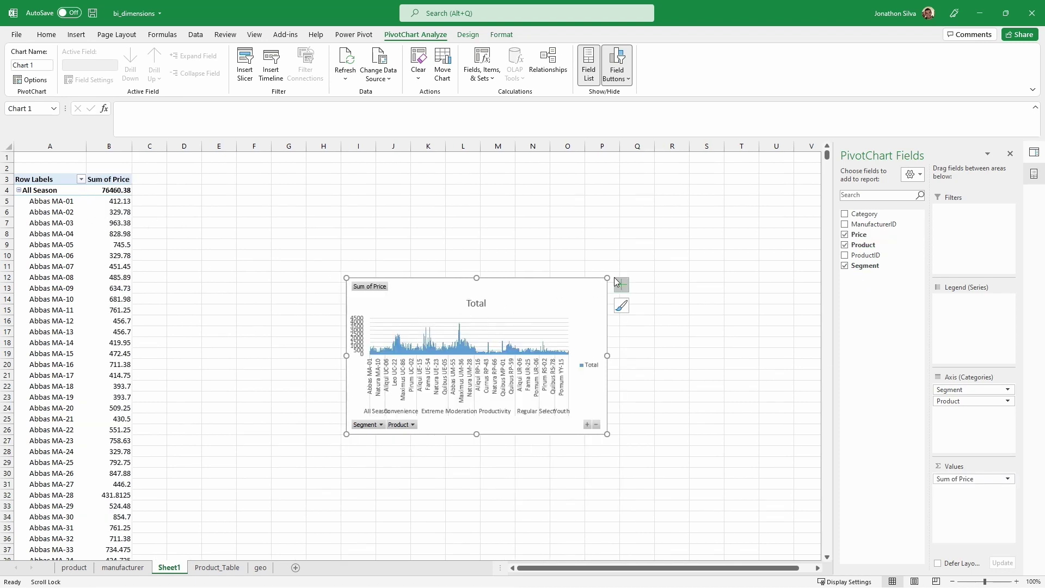
Enlarge the PivotChart to cover about columns H to U and rows 4 to 31
left_click_drag(609, 279, 678, 234)
left_click_drag(678, 434, 767, 493)
left_click_drag(346, 234, 308, 185)
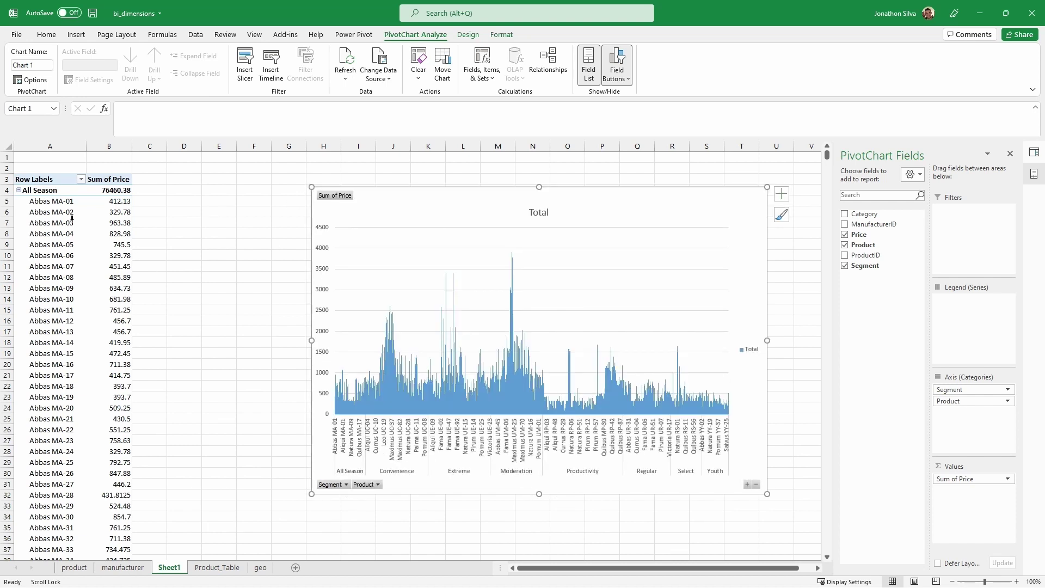
Collapse every segment in the PivotTable, from All Season to Youth, so only segment-level price sums are shown
left_click(18, 190)
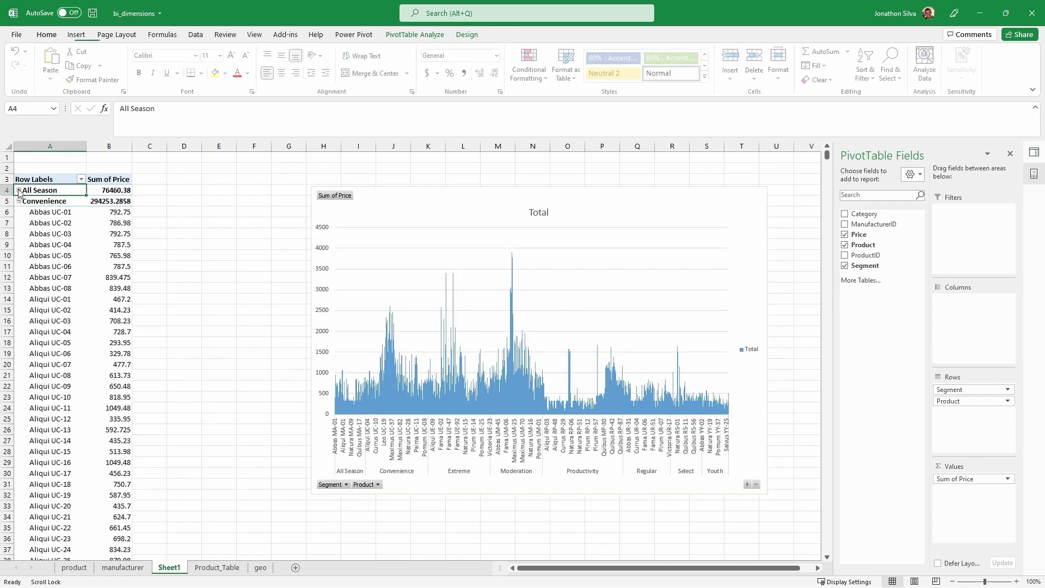
left_click(18, 201)
left_click(19, 211)
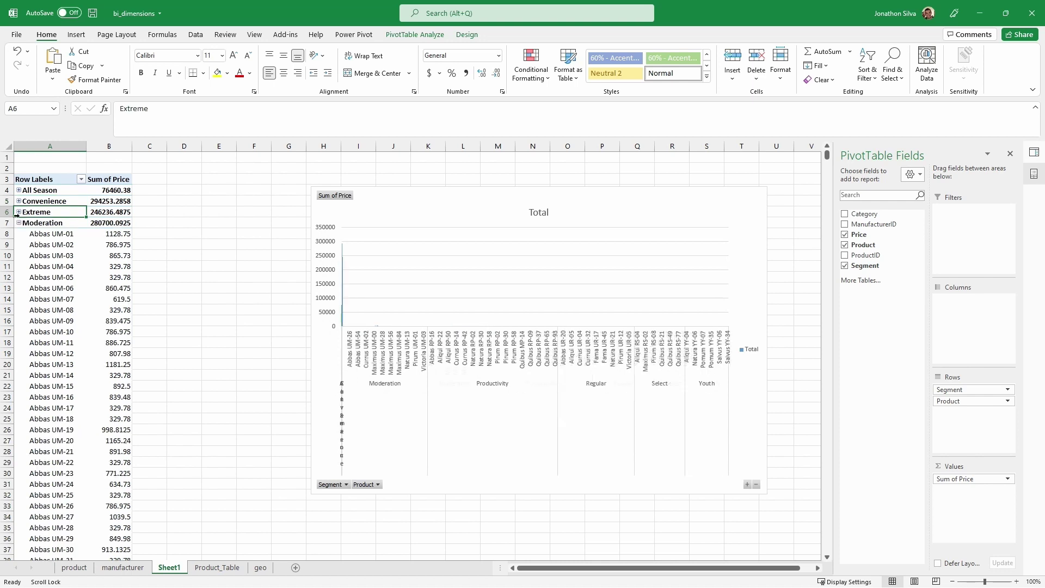
left_click(18, 222)
left_click(18, 234)
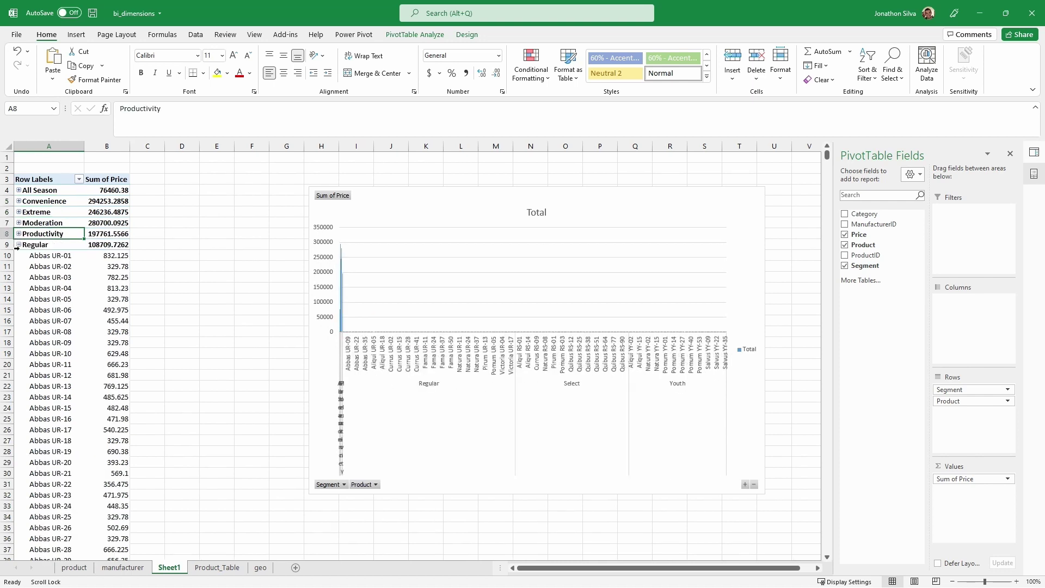
left_click(19, 244)
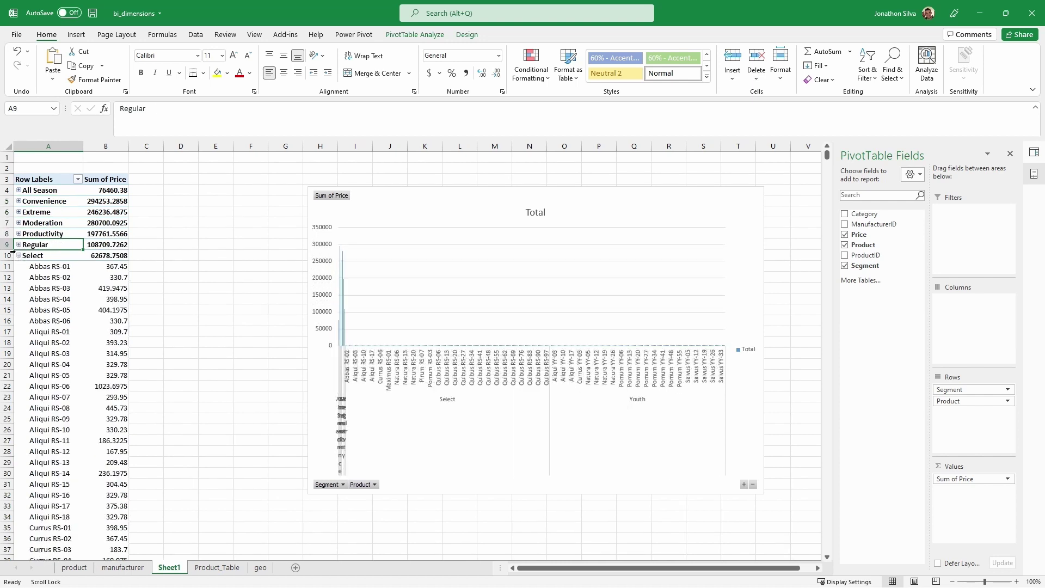
left_click(19, 256)
left_click(19, 266)
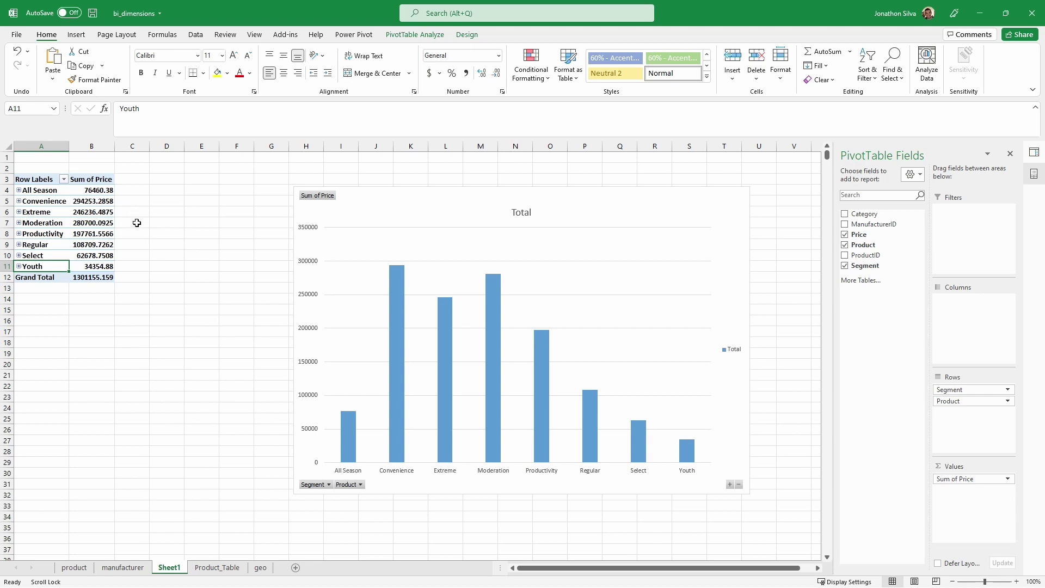
Apply the dollar Accounting number format to every PivotTable price sum, from All Season through Youth and the Grand Total (B4:B12)
left_click(104, 190)
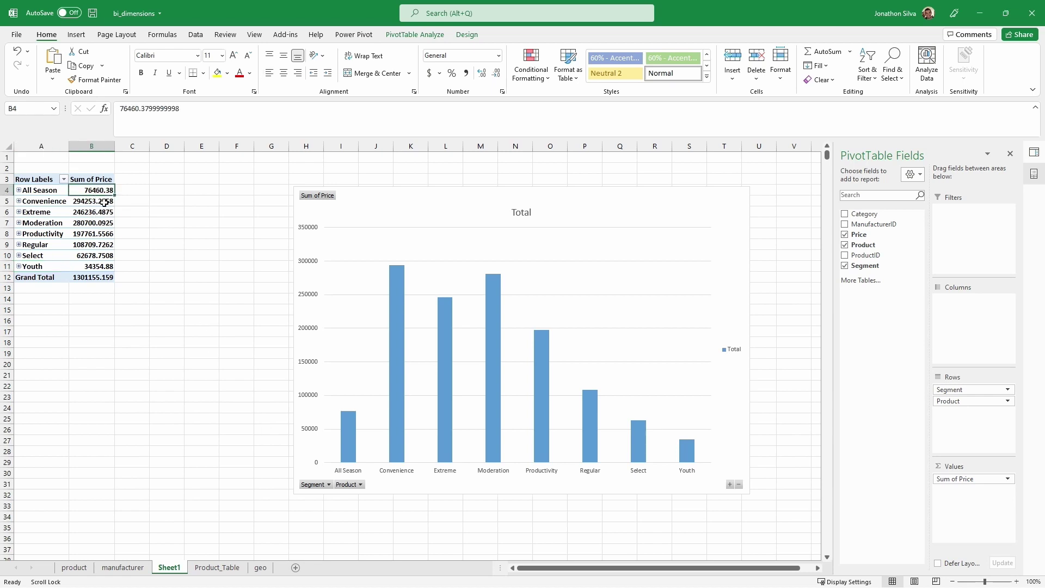
mouse_move(104, 203)
left_click(434, 77)
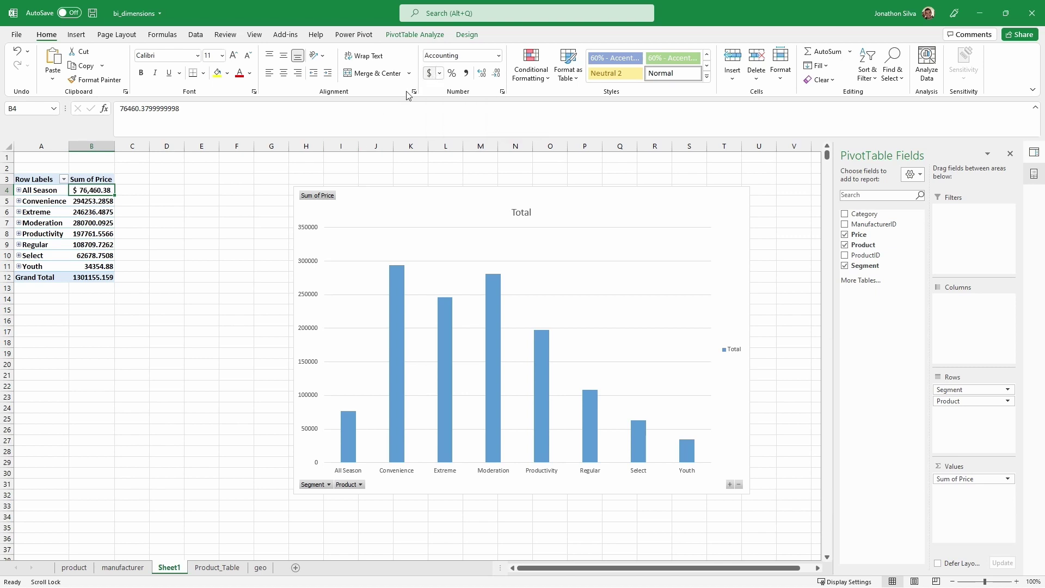
left_click(94, 201)
left_click(430, 73)
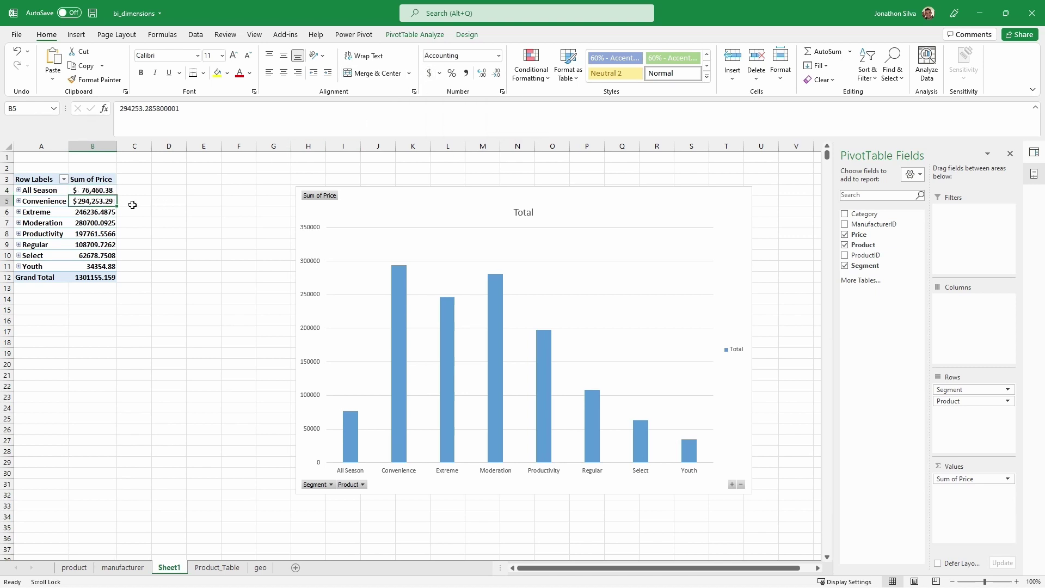
left_click(102, 210)
left_click(430, 73)
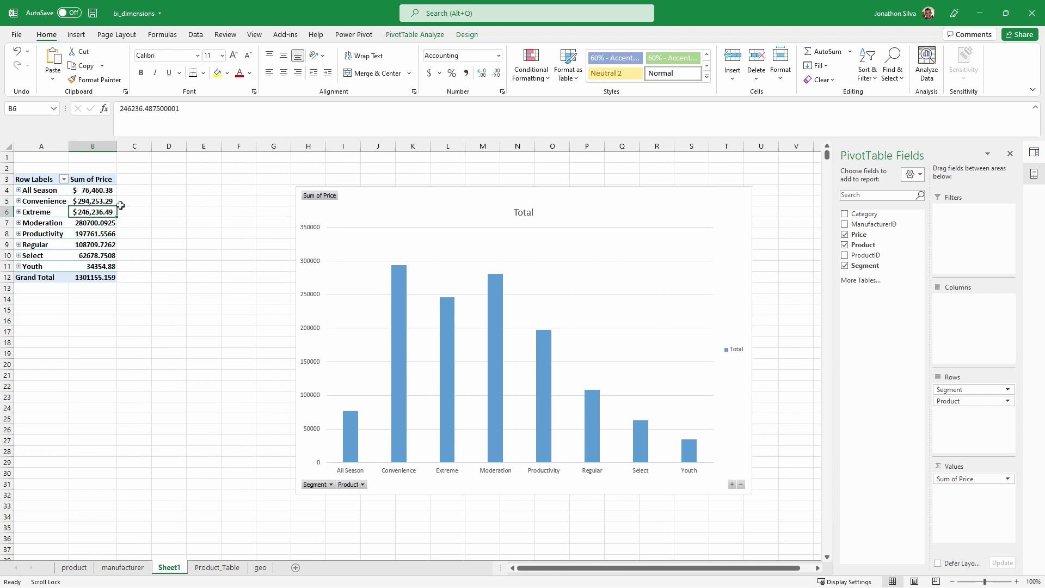
left_click(110, 223)
left_click(430, 73)
left_click(107, 233)
left_click(430, 73)
left_click(94, 245)
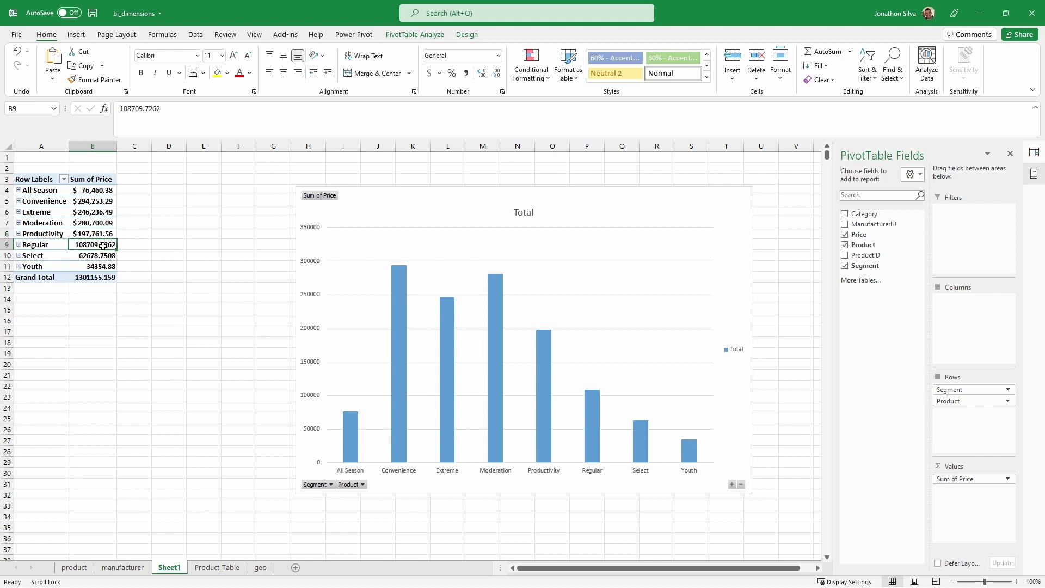
left_click(430, 73)
left_click(93, 256)
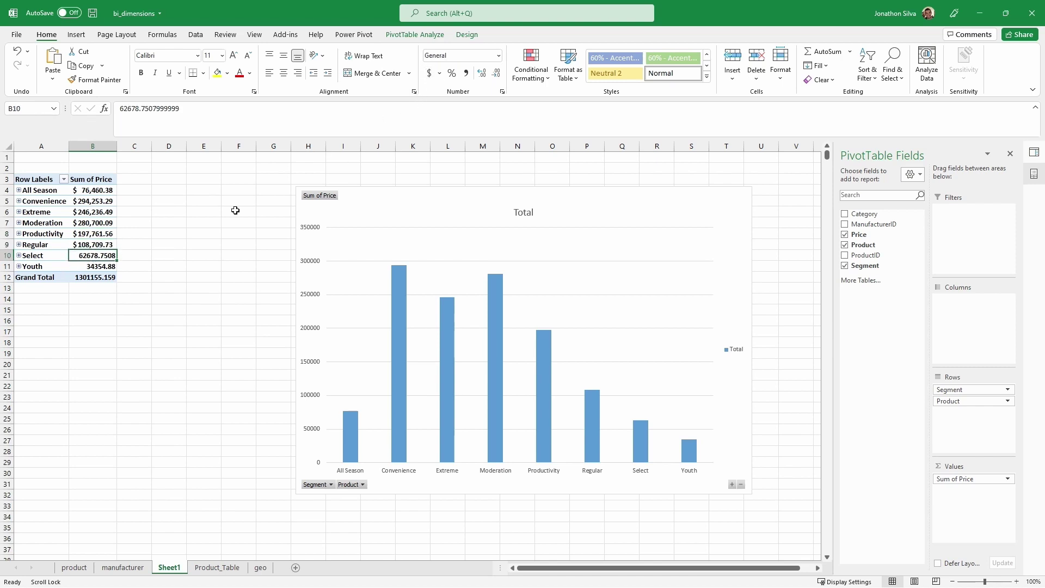
left_click(430, 73)
left_click(101, 266)
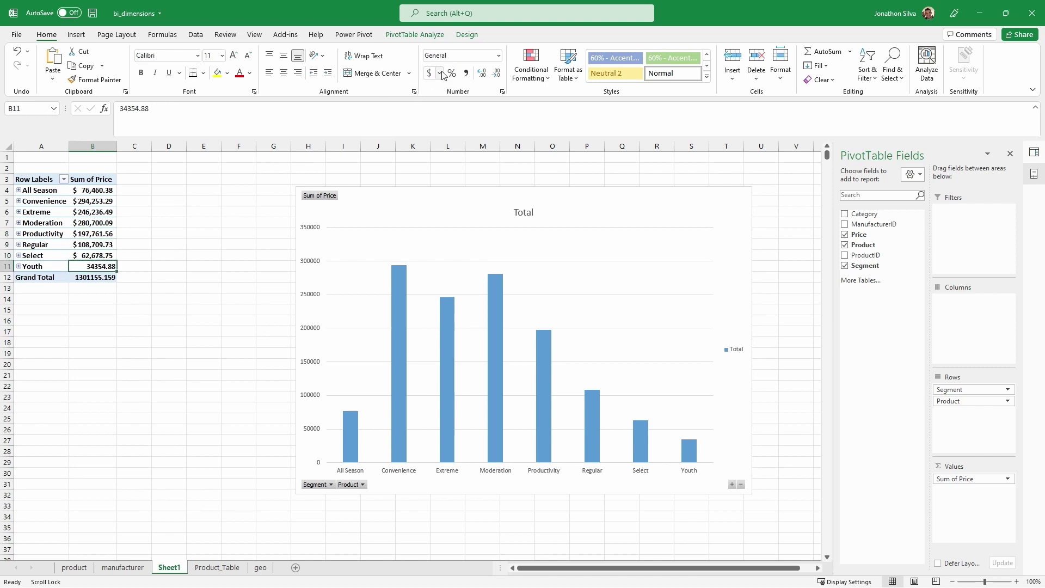
left_click(432, 76)
left_click(95, 279)
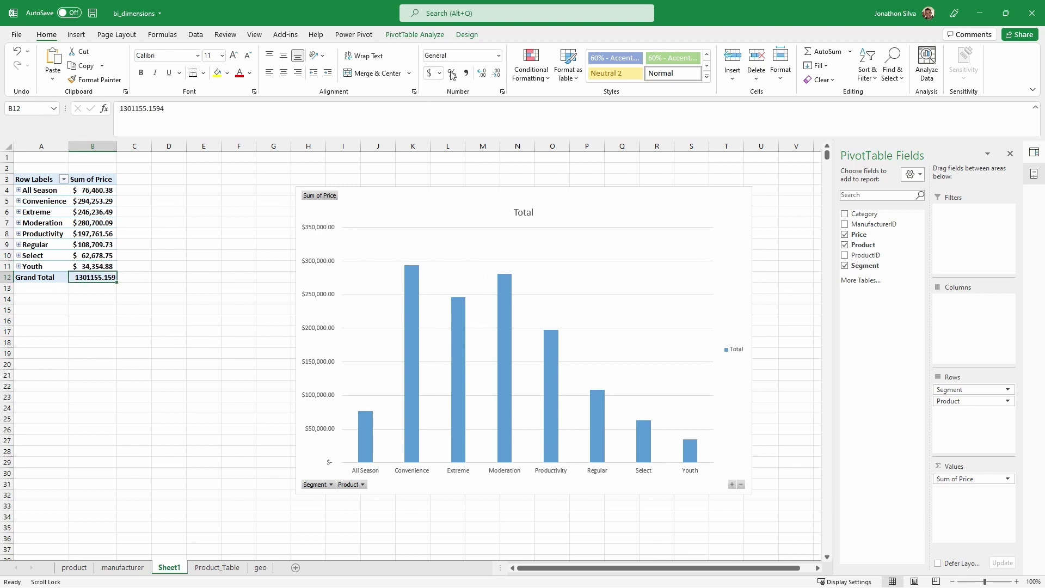
left_click(433, 74)
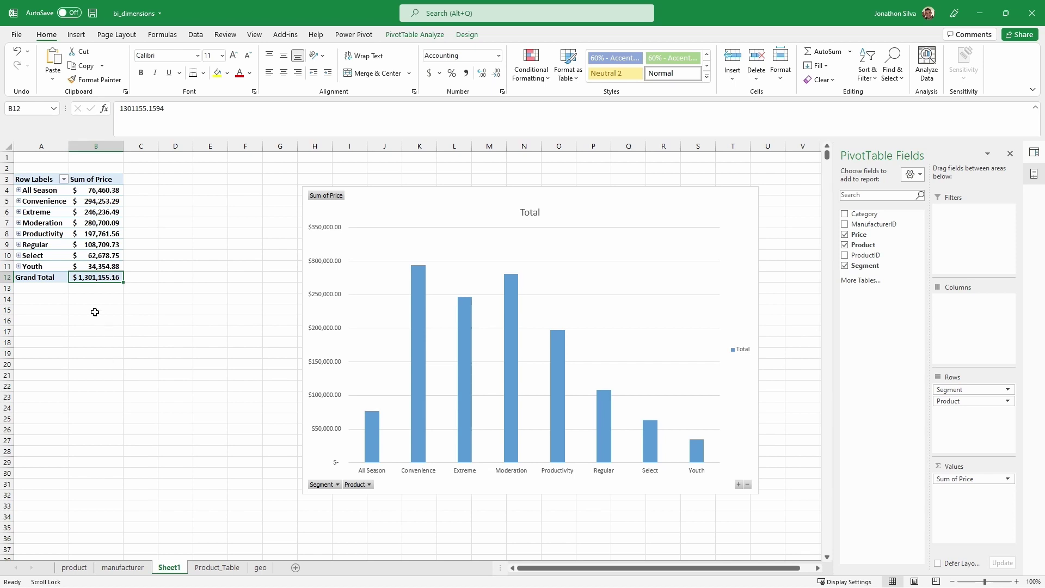
Expand the Convenience segment to examine its product-level prices in the PivotTable and chart, and collapse it again
left_click(19, 202)
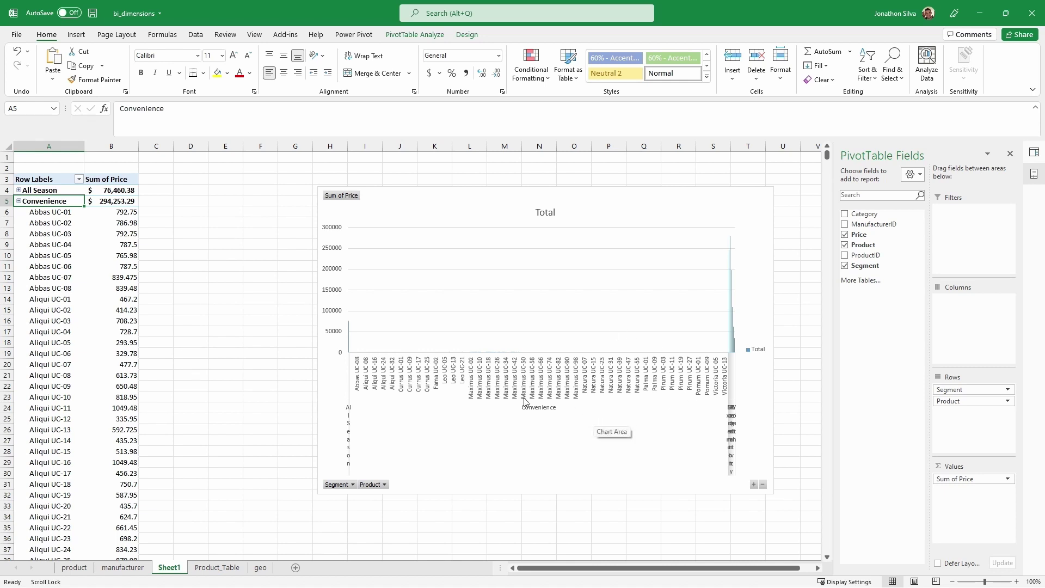
left_click(19, 201)
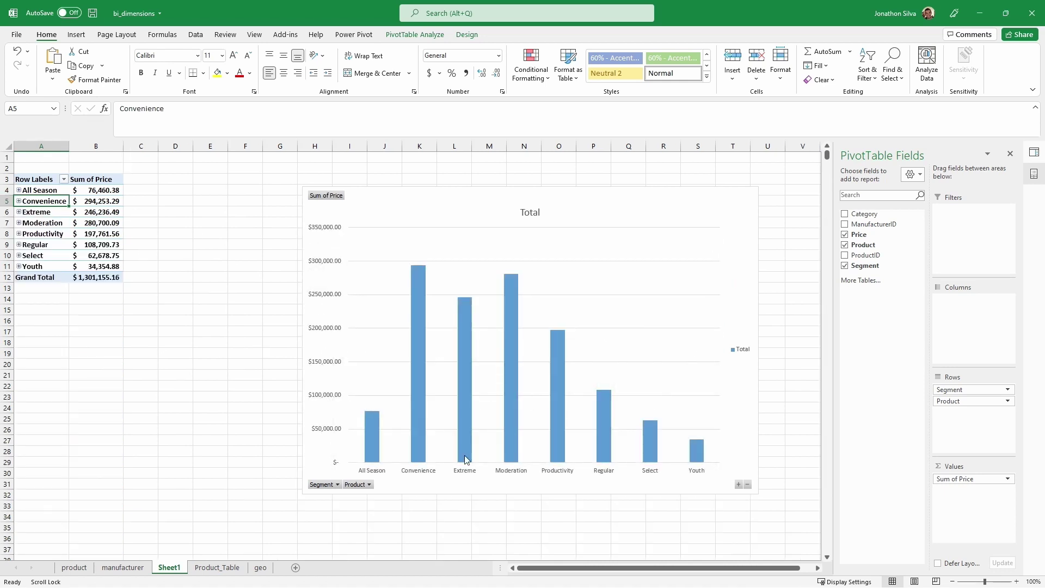
mouse_move(465, 456)
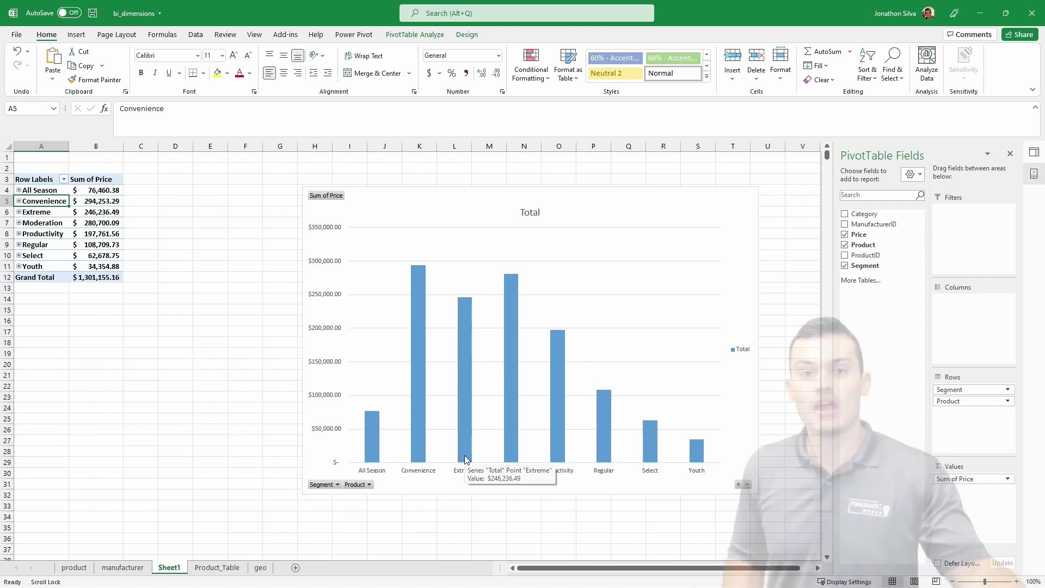